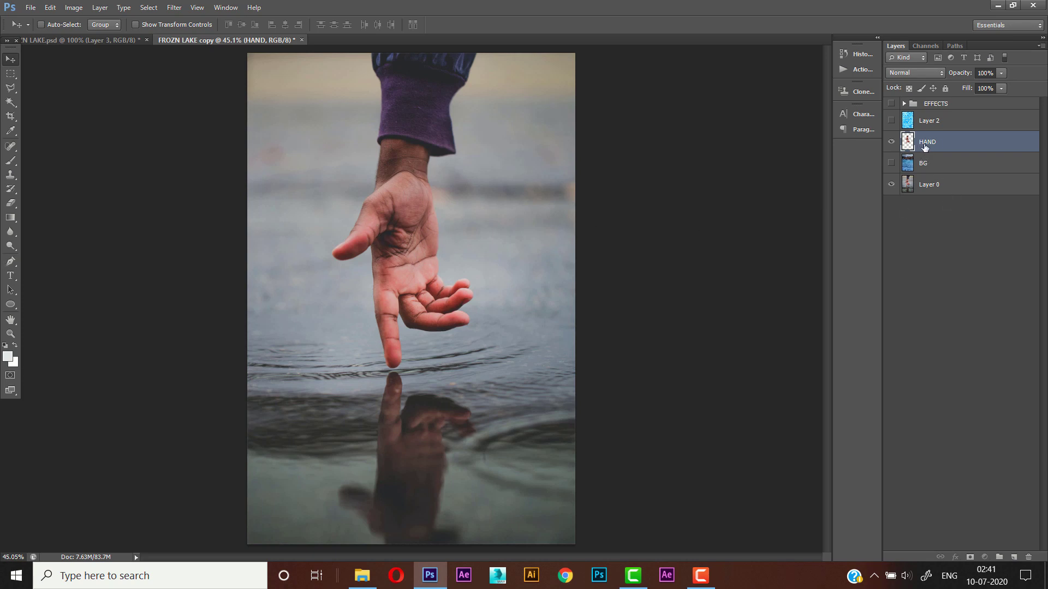
Step: Duplicate the HAND layer with Ctrl+J to create HAND copy
{"action": "key", "text": "ctrl+j"}
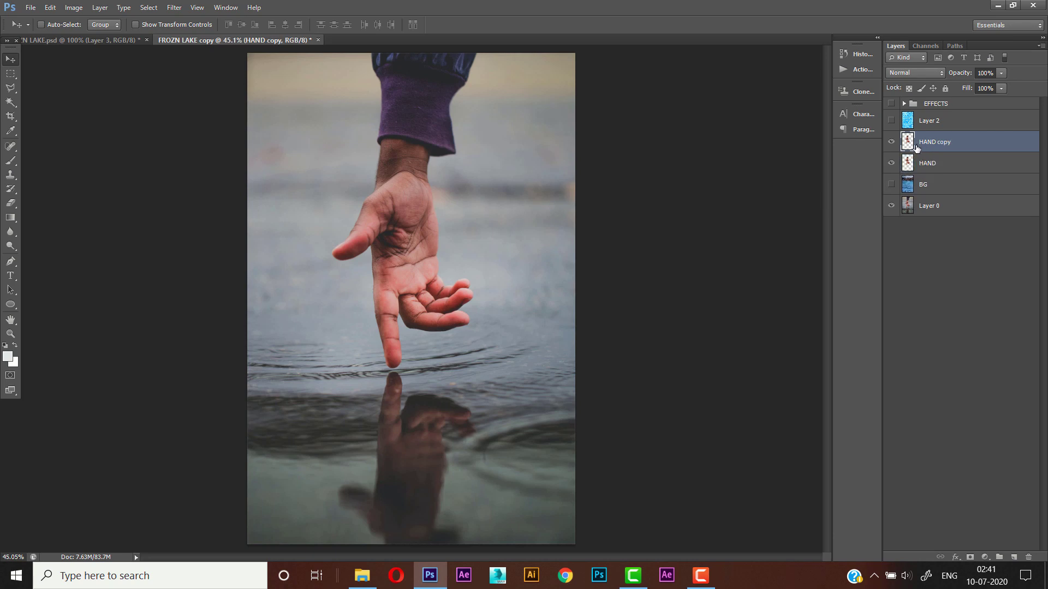
Step: Desaturate the HAND copy layer to grey
{"action": "left_click", "coordinate": [74, 7]}
{"action": "mouse_move", "coordinate": [148, 48]}
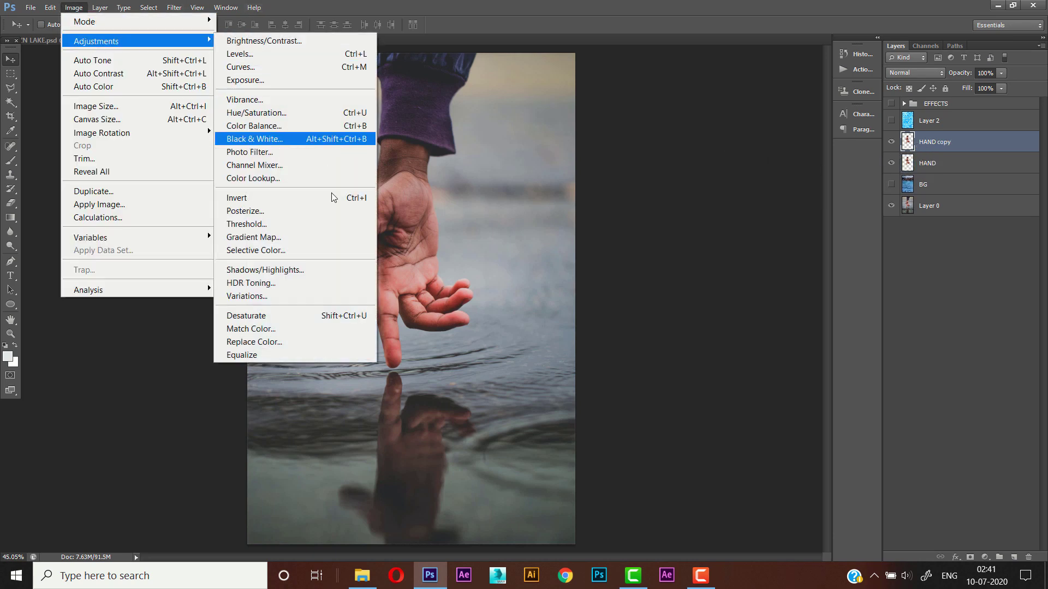
{"action": "left_click", "coordinate": [322, 316]}
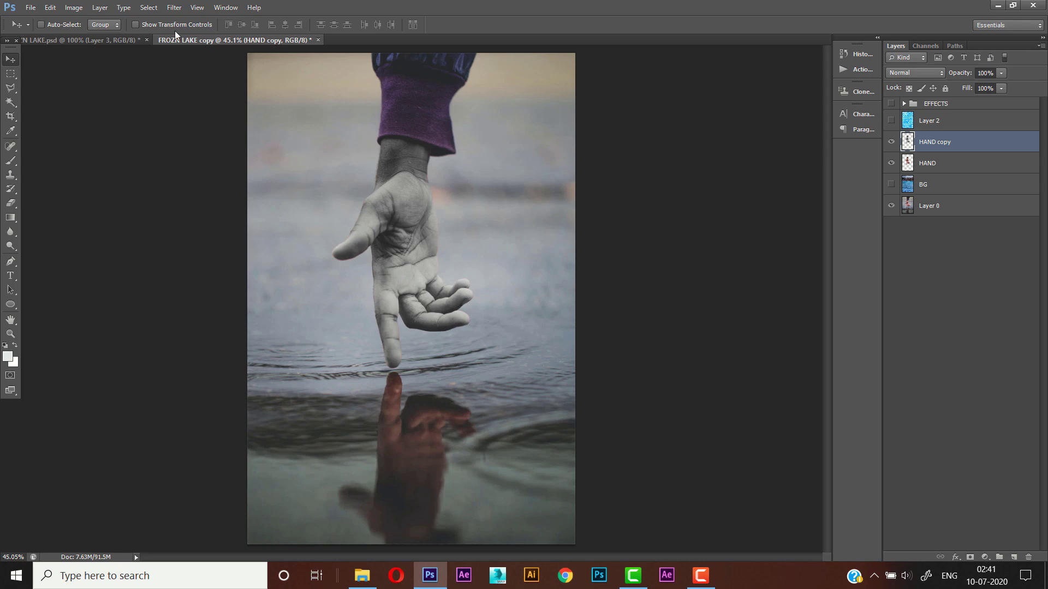
Step: Apply the Artistic > Plastic Wrap filter at 20, 15, 7 to the hand copy
{"action": "left_click", "coordinate": [174, 7]}
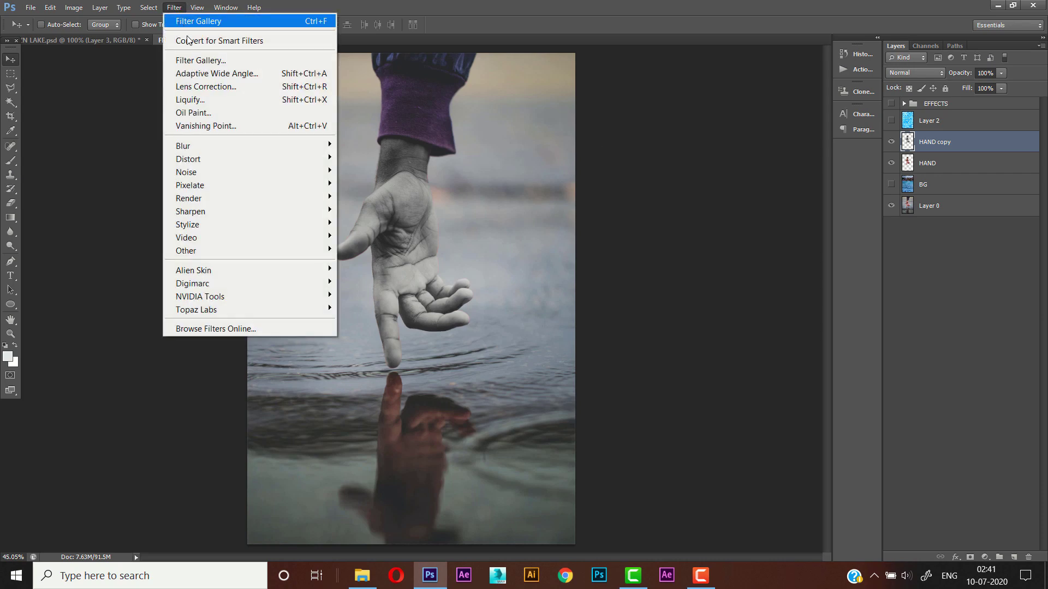
{"action": "left_click", "coordinate": [238, 61]}
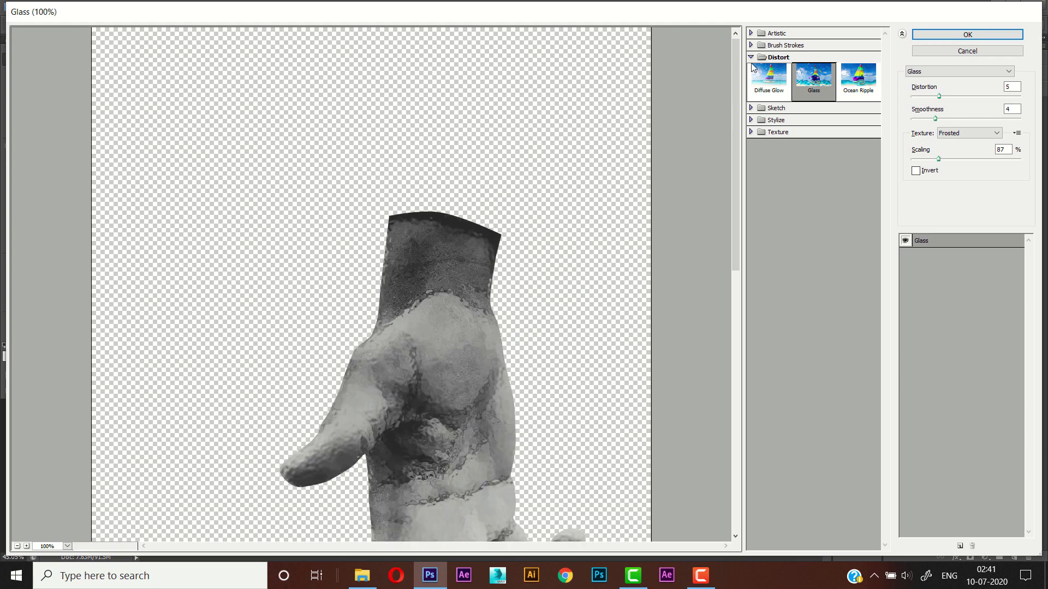
{"action": "left_click", "coordinate": [752, 56]}
{"action": "left_click", "coordinate": [767, 33]}
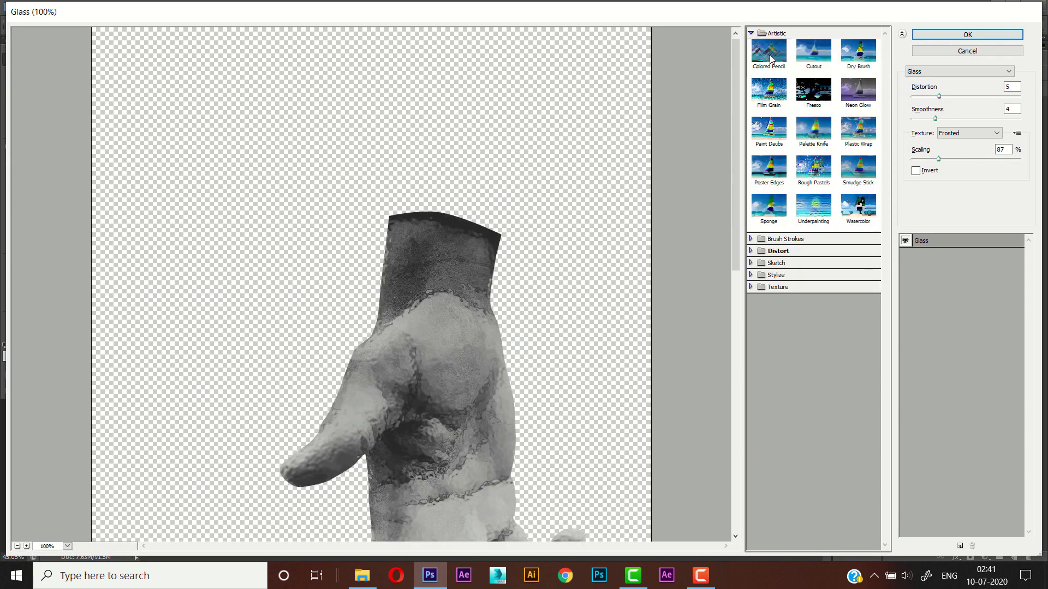
{"action": "left_click", "coordinate": [861, 140]}
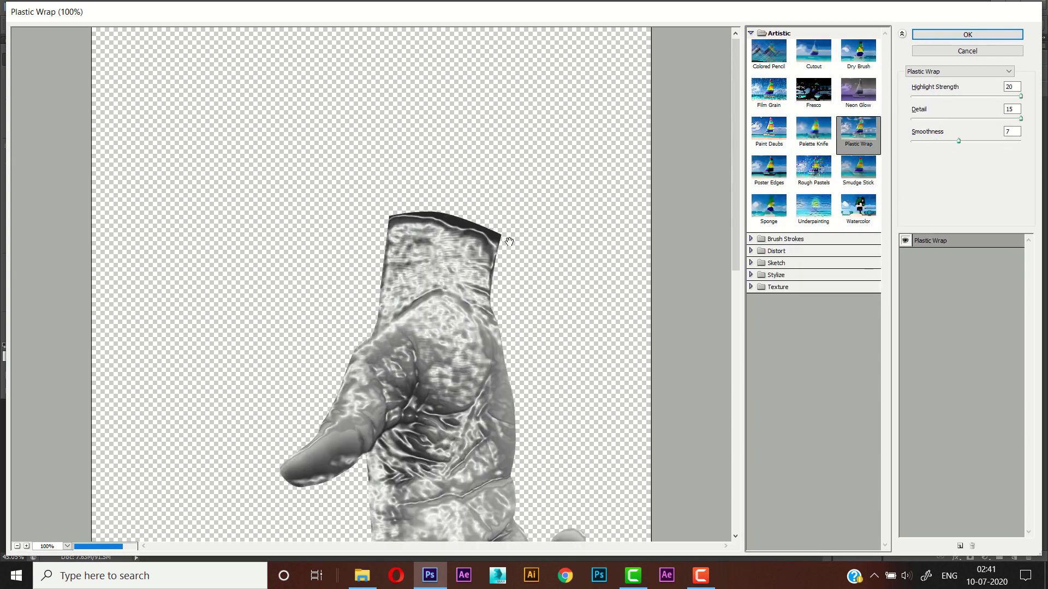
{"action": "left_click_drag", "start_coordinate": [439, 343], "coordinate": [439, 158]}
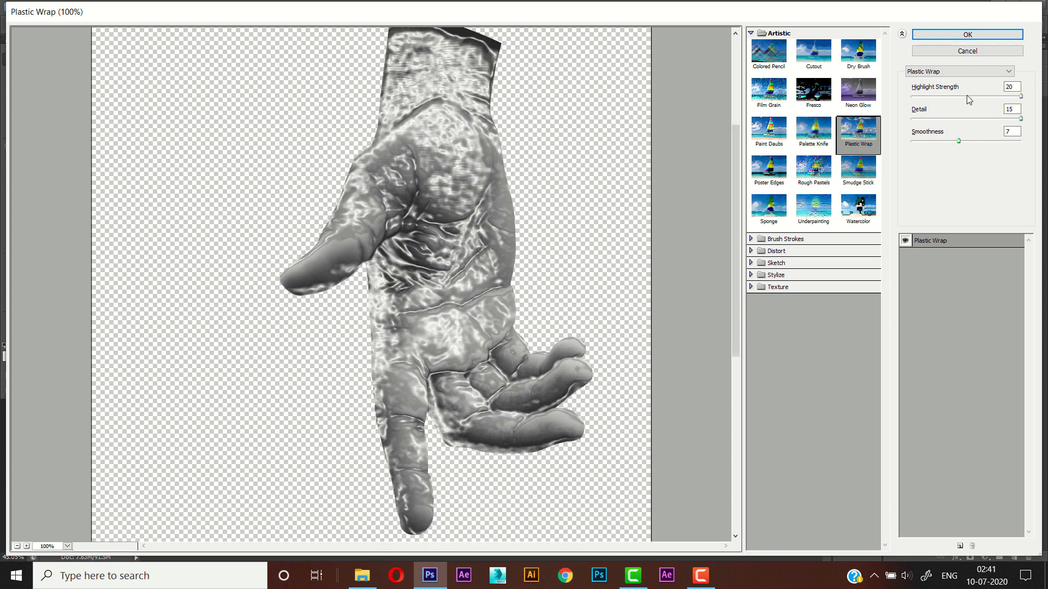
{"action": "left_click", "coordinate": [959, 141]}
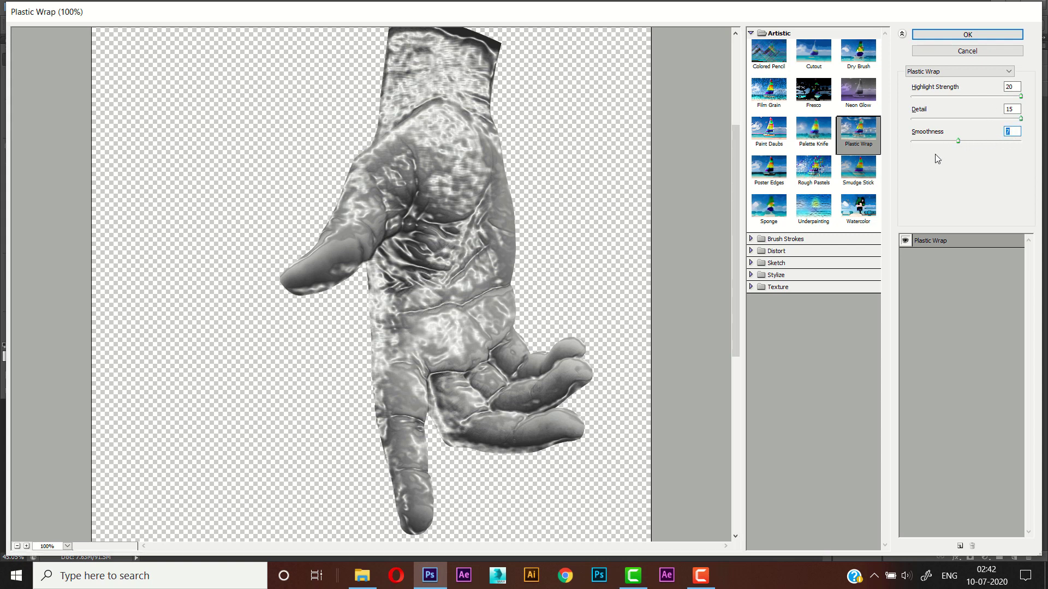
{"action": "left_click", "coordinate": [976, 38]}
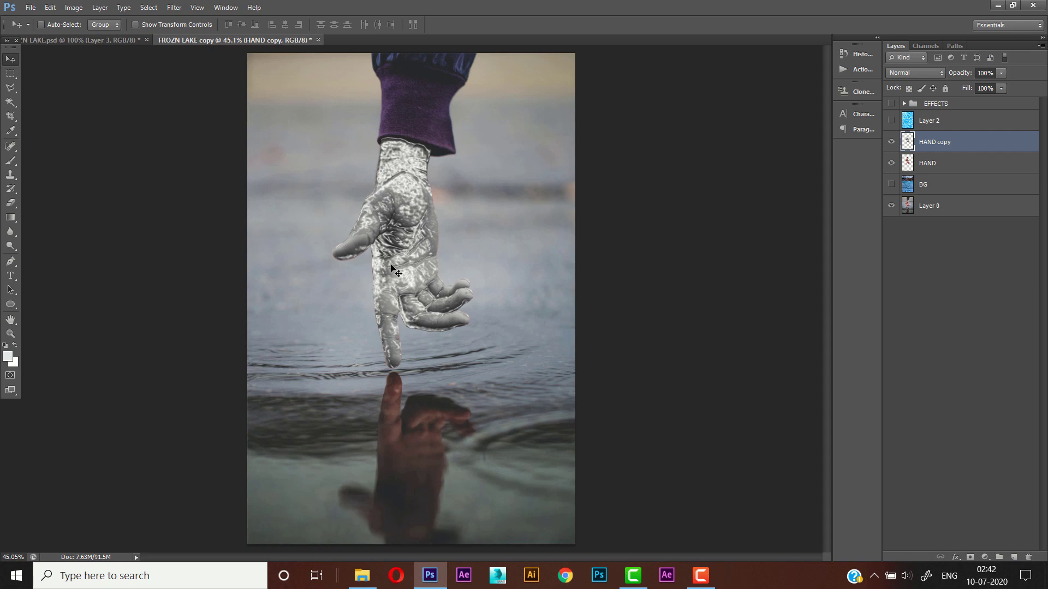
Step: Reapply Plastic Wrap to the hand copy and set its blend mode to Screen
{"action": "key", "text": "ctrl+f"}
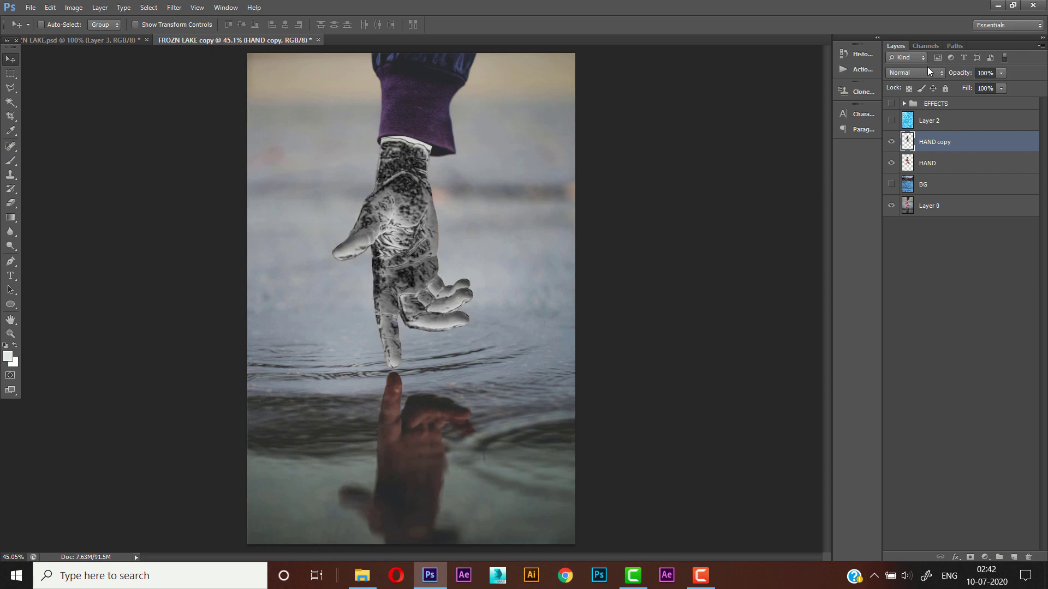
{"action": "left_click", "coordinate": [903, 73]}
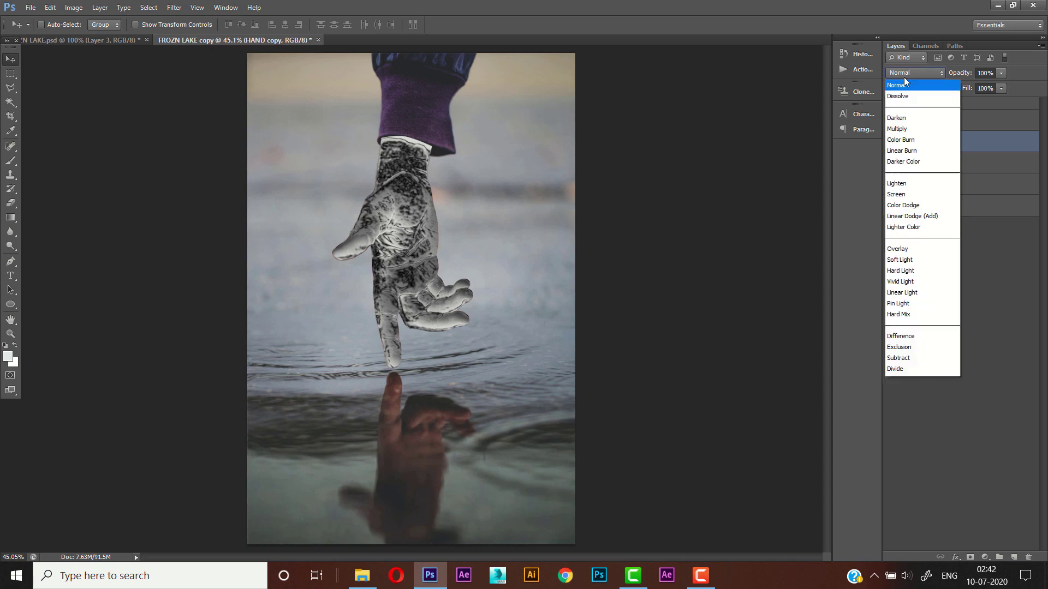
{"action": "left_click", "coordinate": [899, 195]}
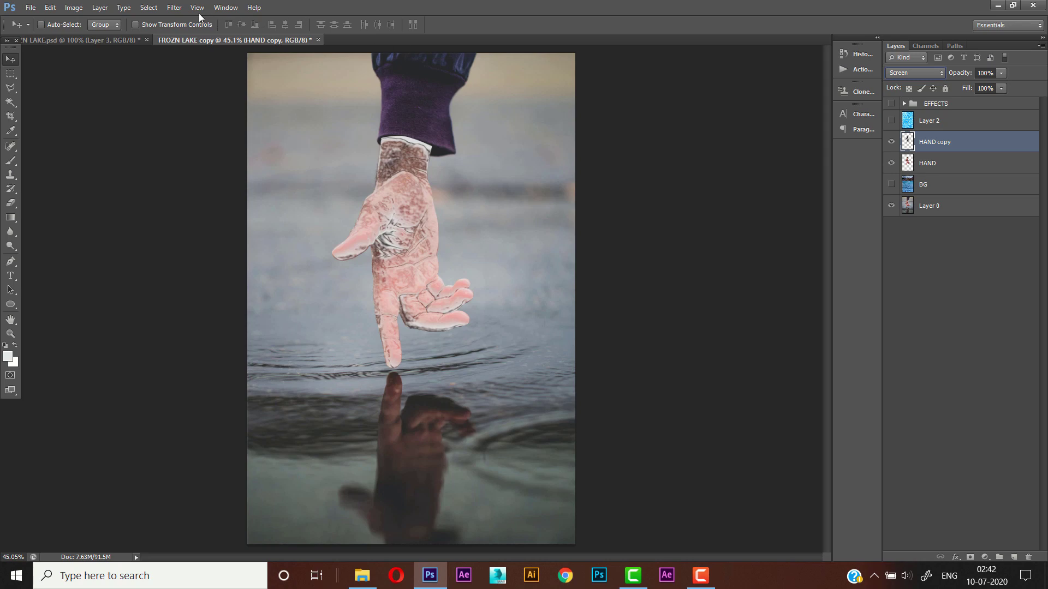
Step: Choose the Distort > Glass effect in the Filter Gallery for the hand copy
{"action": "left_click", "coordinate": [174, 7]}
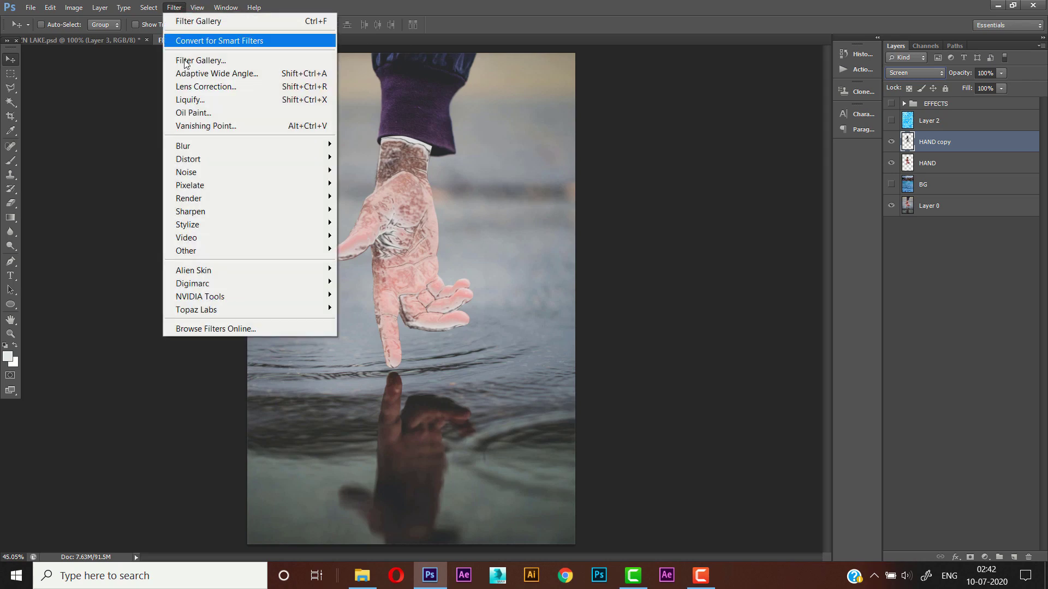
{"action": "left_click", "coordinate": [251, 61]}
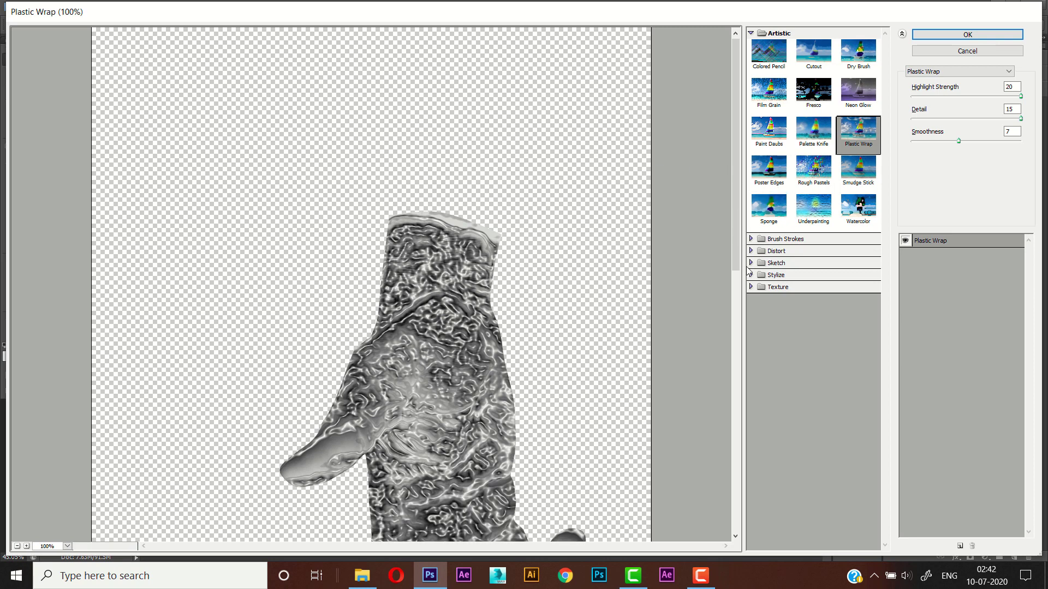
{"action": "left_click", "coordinate": [753, 252]}
{"action": "left_click", "coordinate": [806, 281]}
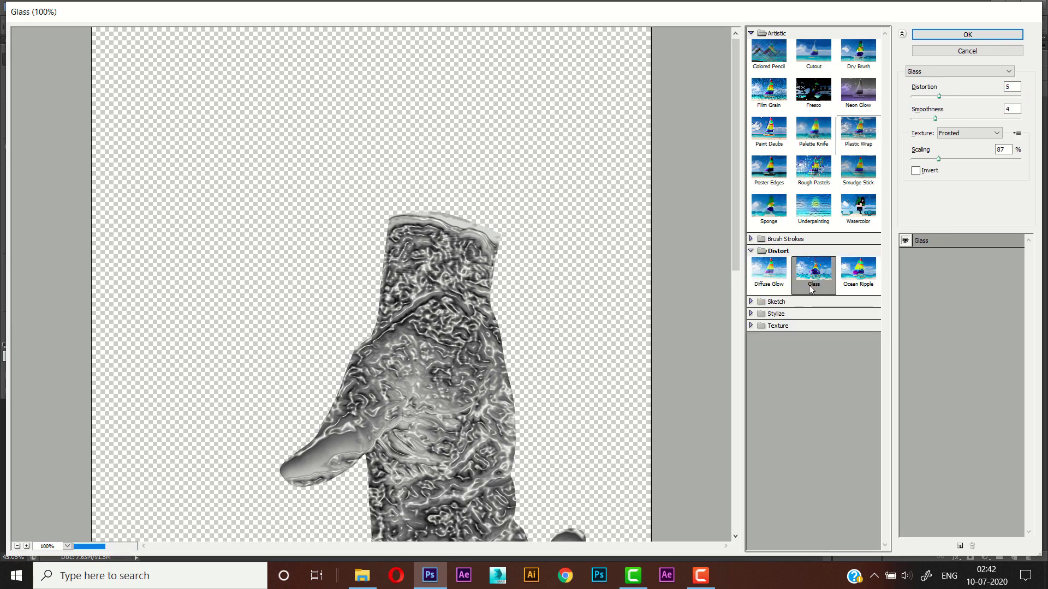
{"action": "left_click_drag", "start_coordinate": [483, 336], "coordinate": [483, 133]}
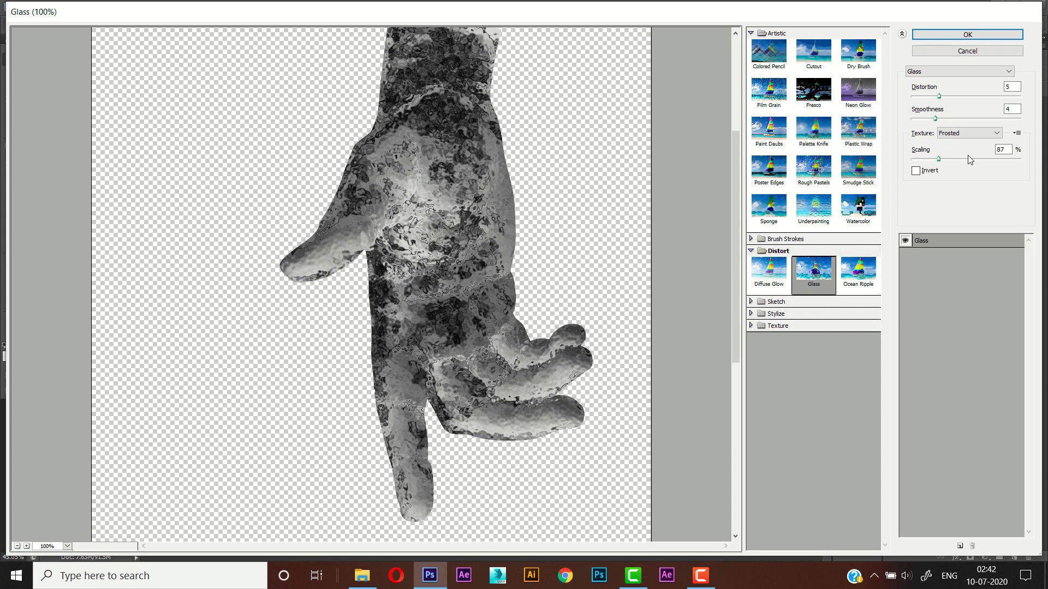
Step: Set Glass to Frosted texture, Smoothness 3 and Scaling 79%, then apply it
{"action": "left_click", "coordinate": [958, 134]}
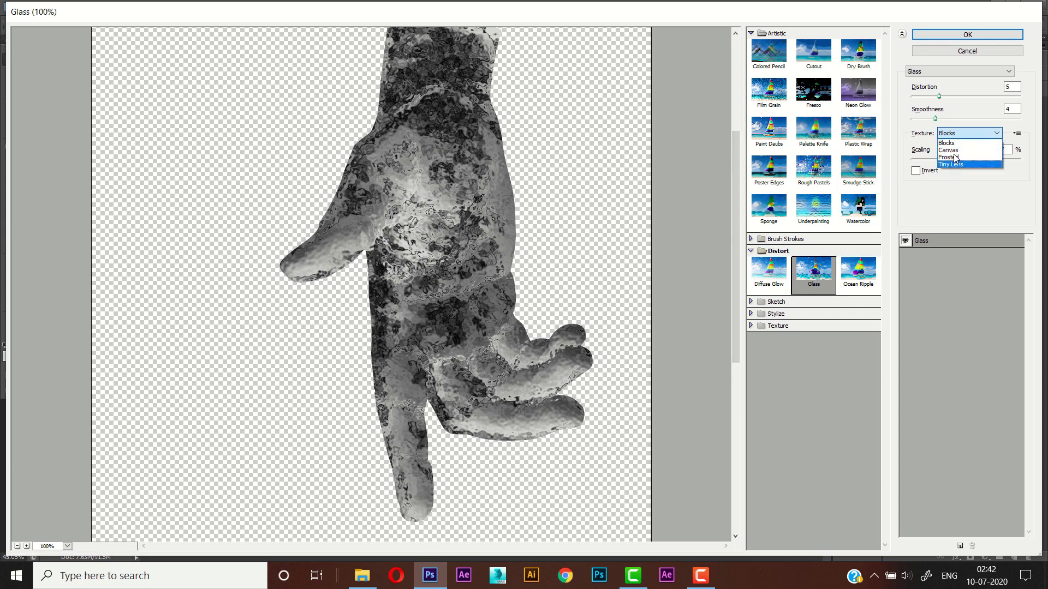
{"action": "left_click", "coordinate": [947, 207]}
{"action": "scroll", "coordinate": [956, 140], "scroll_direction": "down", "scroll_amount": 2}
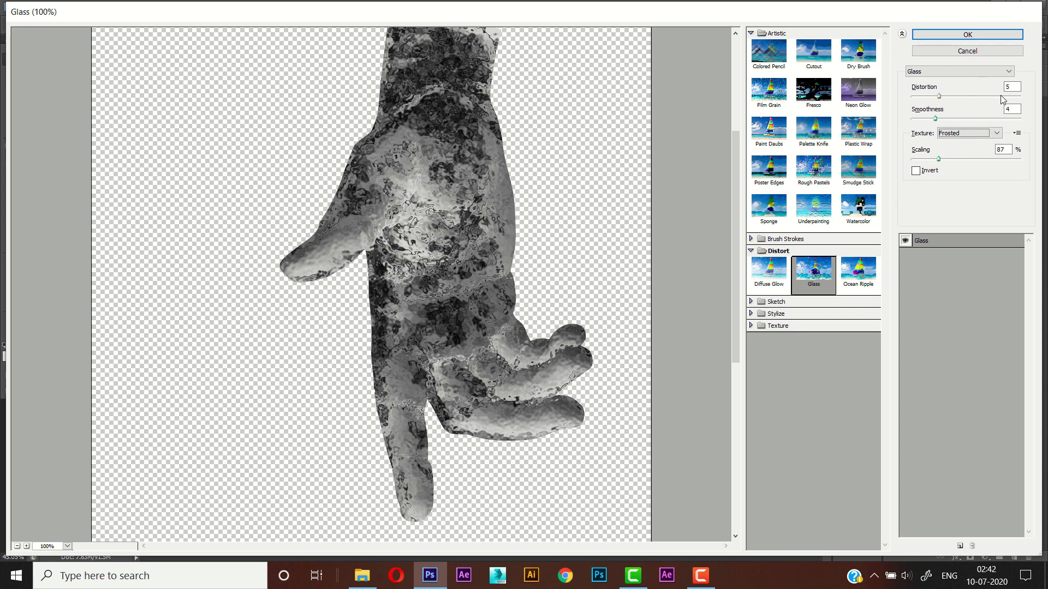
{"action": "key", "text": "Tab"}
{"action": "type", "text": "3"}
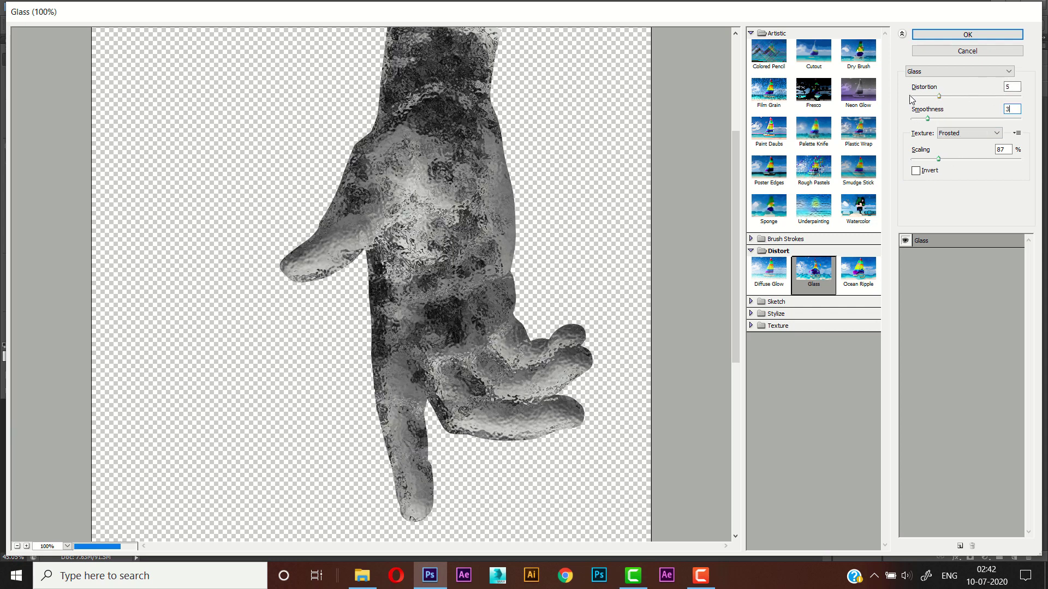
{"action": "double_click", "coordinate": [1009, 148]}
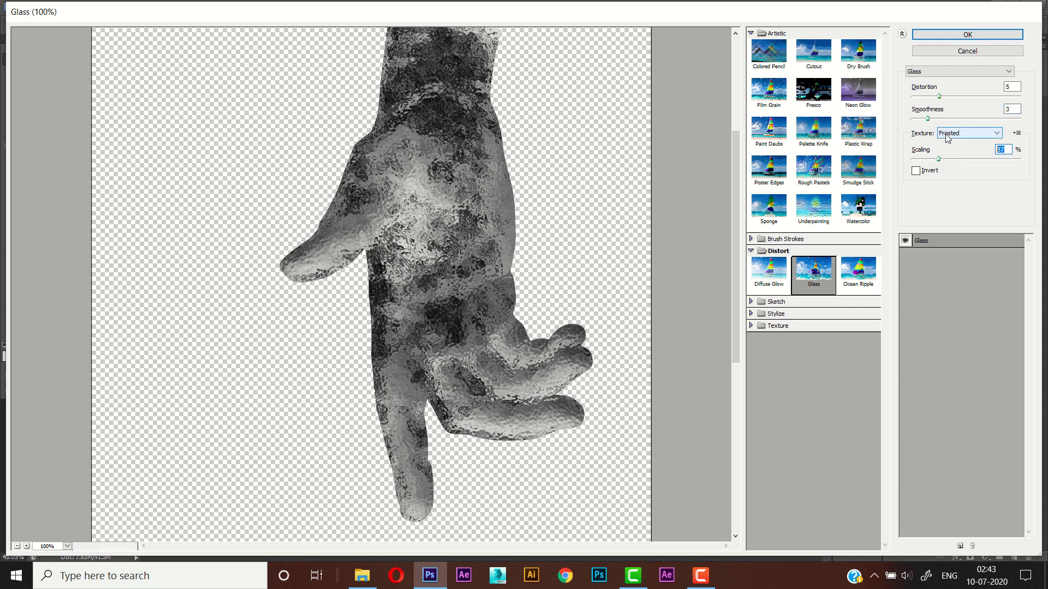
{"action": "type", "text": "7"}
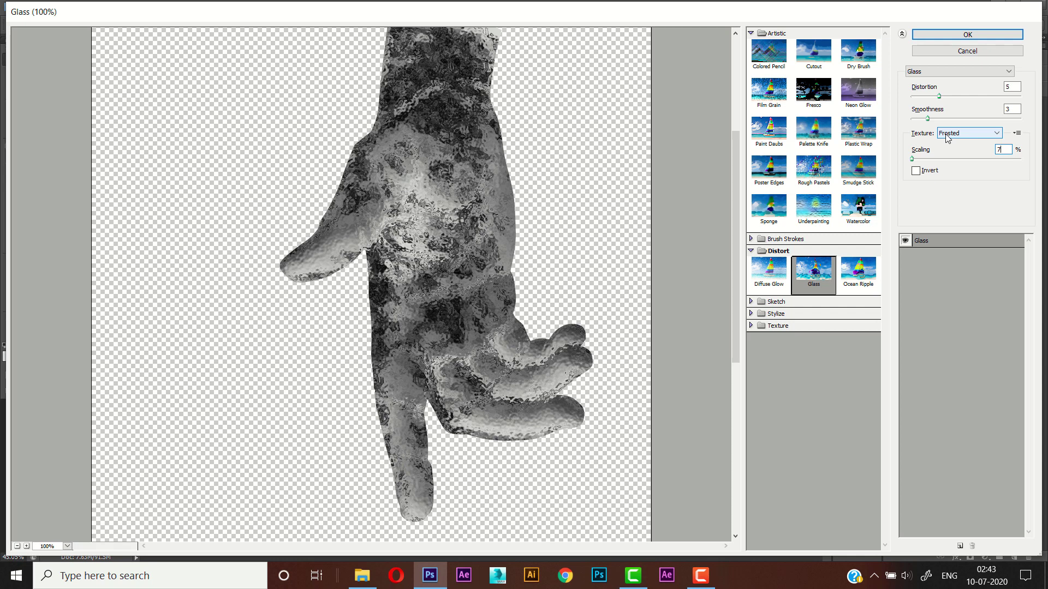
{"action": "type", "text": "9"}
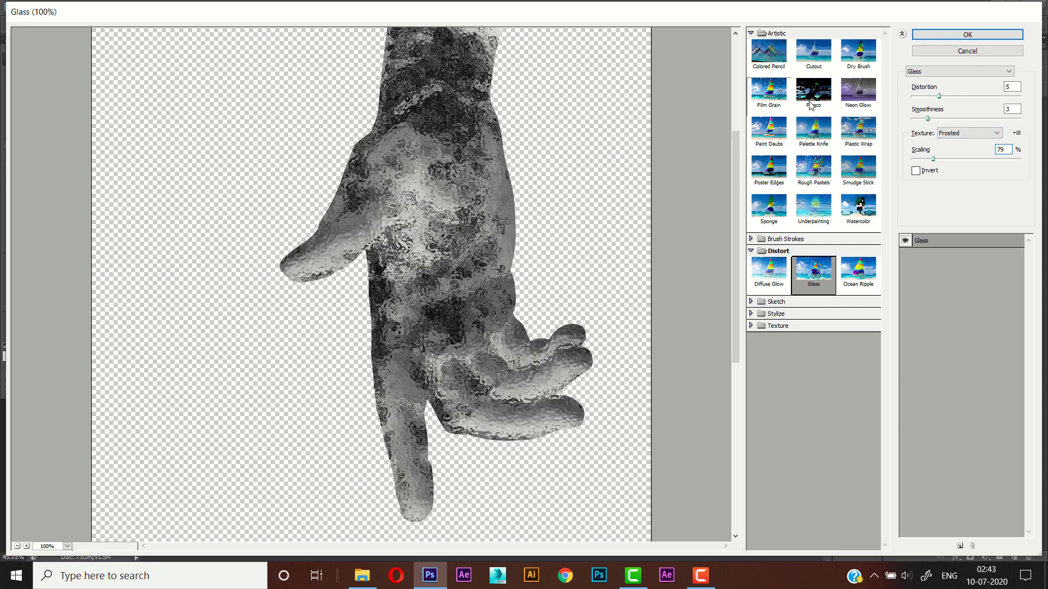
{"action": "left_click", "coordinate": [952, 36]}
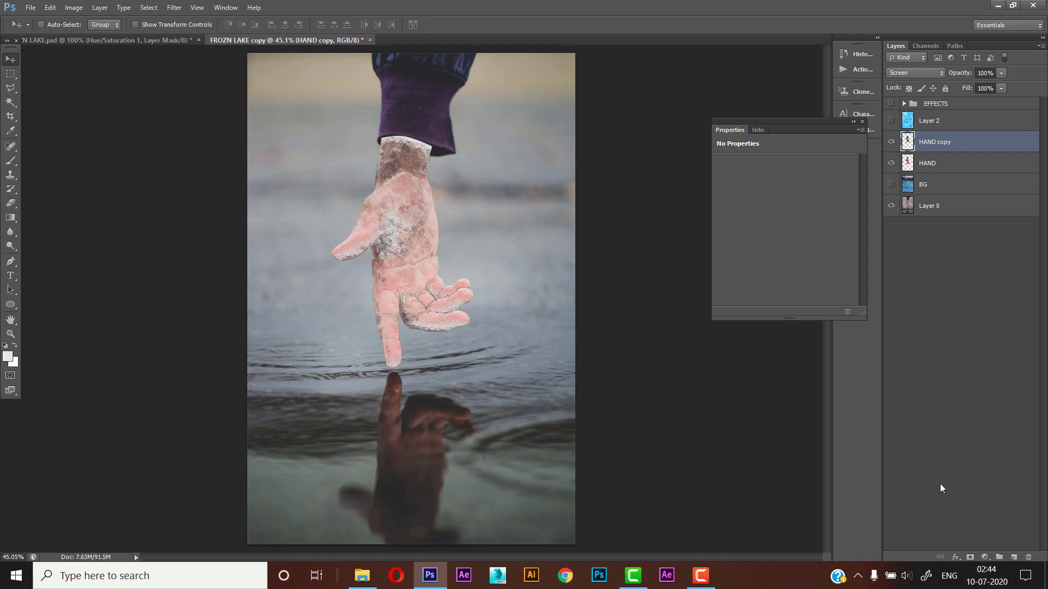
Step: Add a Hue/Saturation adjustment layer clipped to HAND copy
{"action": "left_click", "coordinate": [986, 557]}
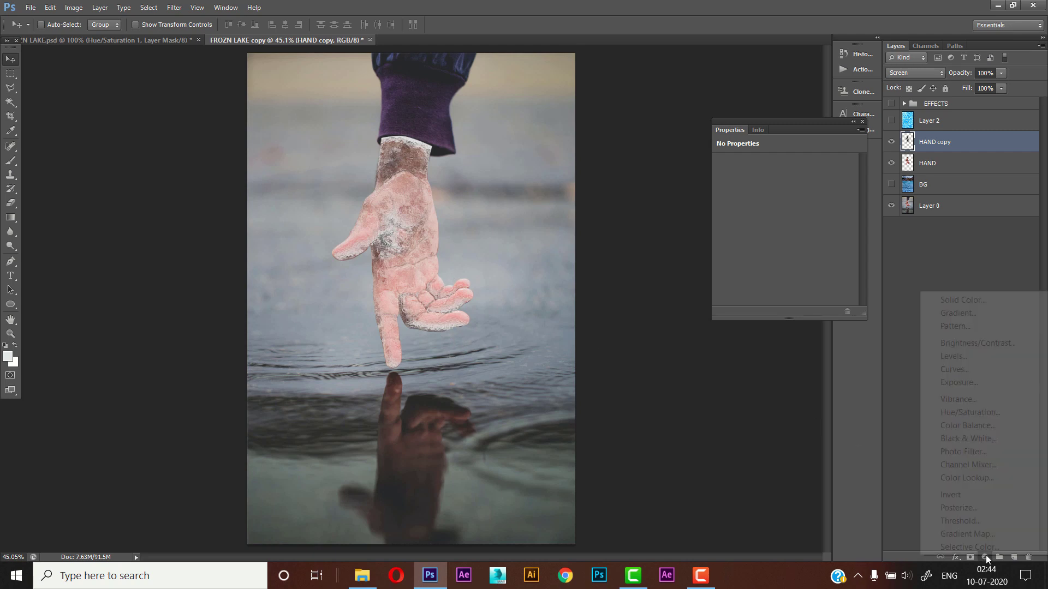
{"action": "left_click", "coordinate": [975, 416]}
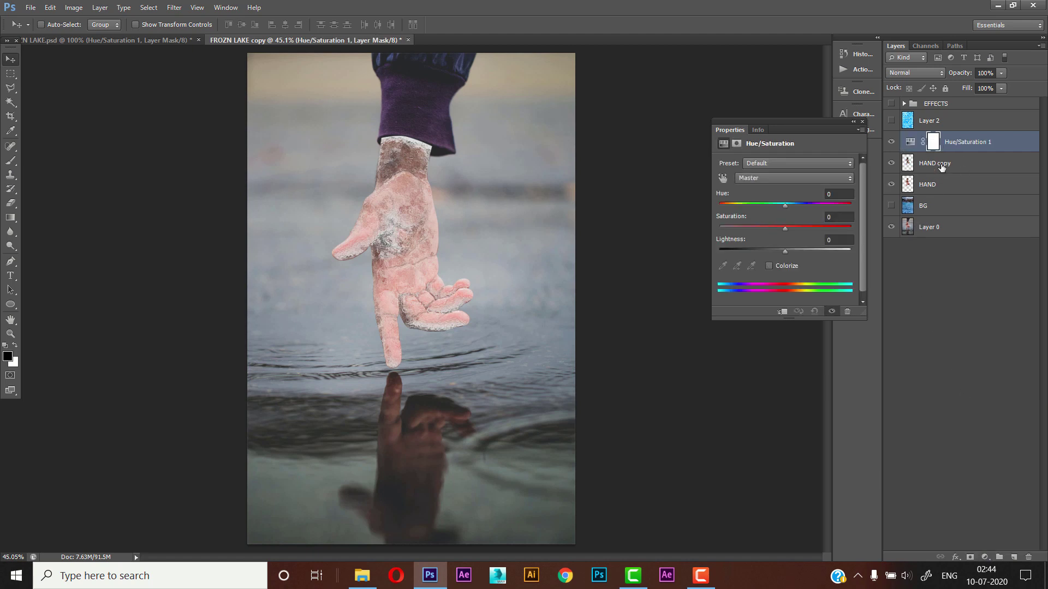
{"action": "right_click", "coordinate": [974, 142]}
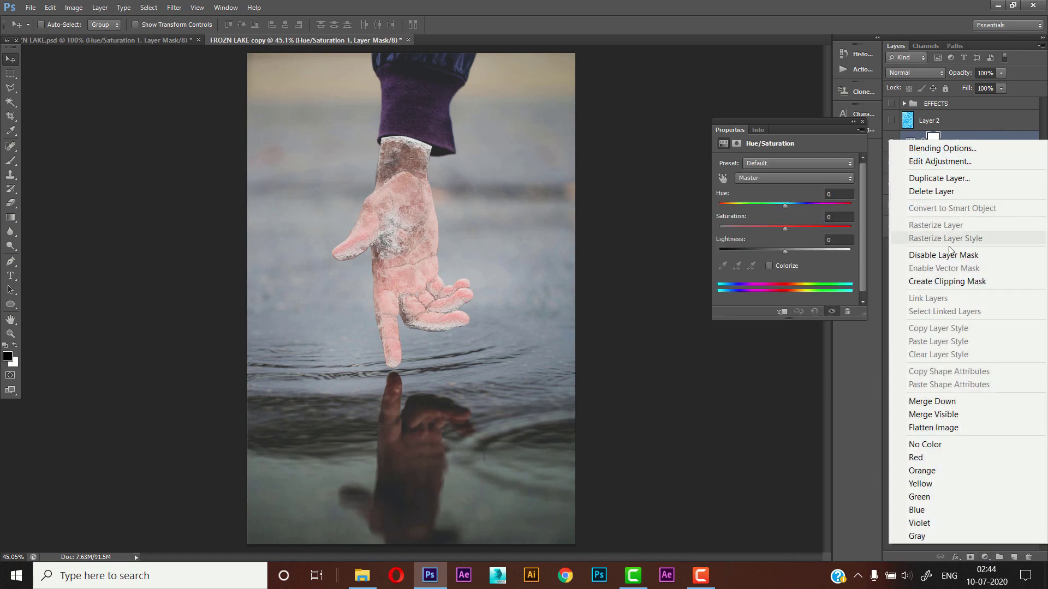
{"action": "left_click", "coordinate": [938, 284]}
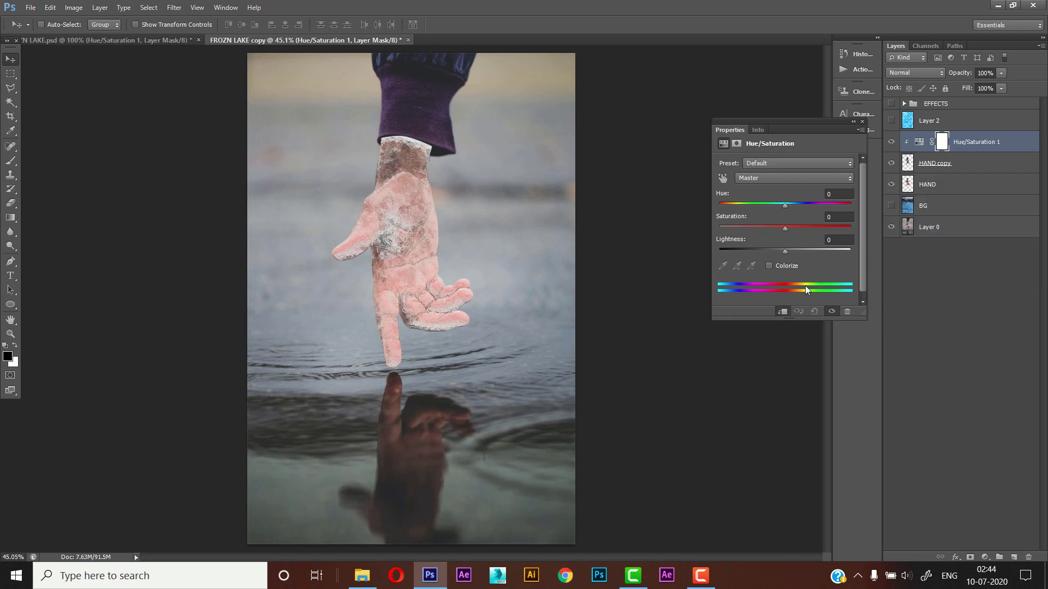
Step: Colorize the Hue/Saturation adjustment with Hue 231 and Saturation 38
{"action": "left_click", "coordinate": [784, 267]}
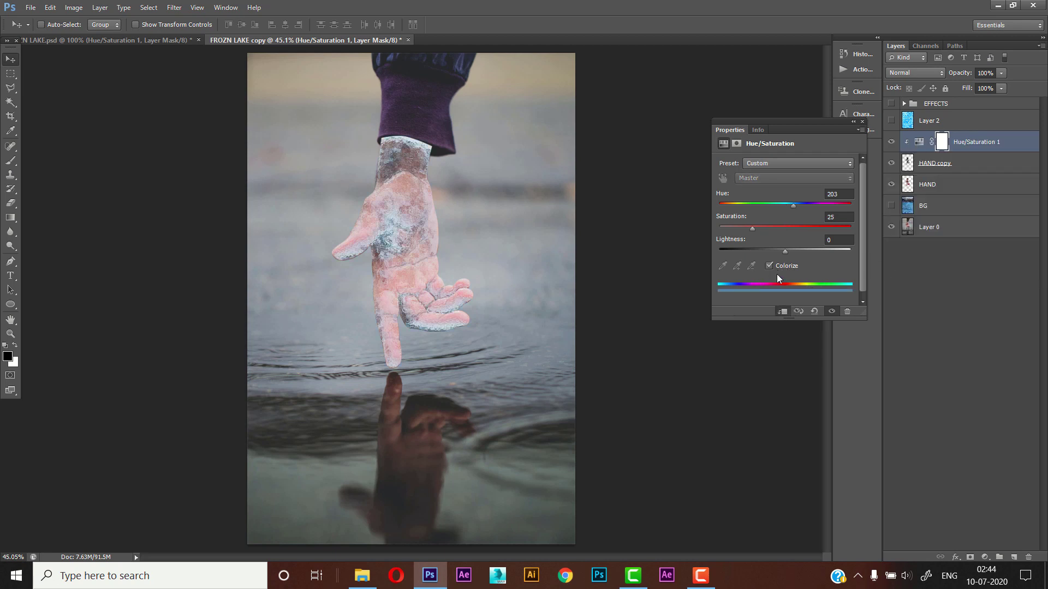
{"action": "left_click", "coordinate": [842, 196]}
{"action": "type", "text": "231"}
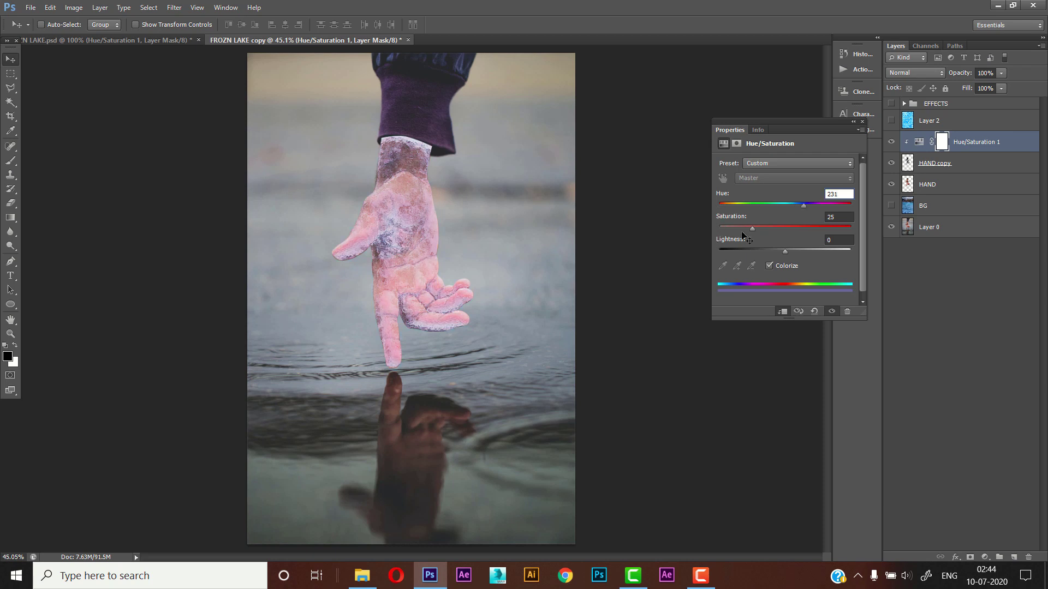
{"action": "left_click", "coordinate": [847, 219]}
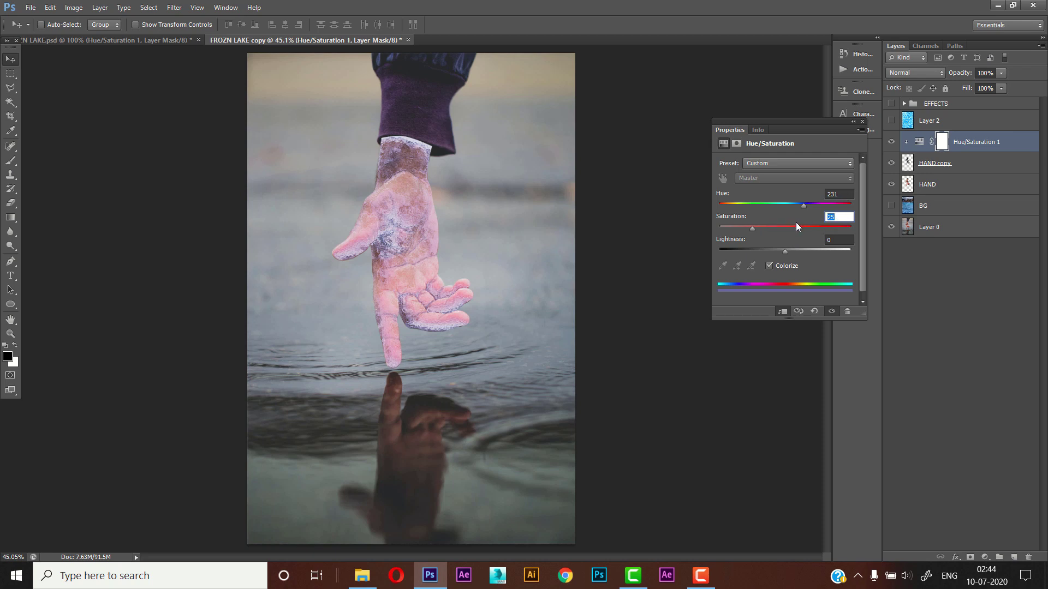
{"action": "type", "text": "38"}
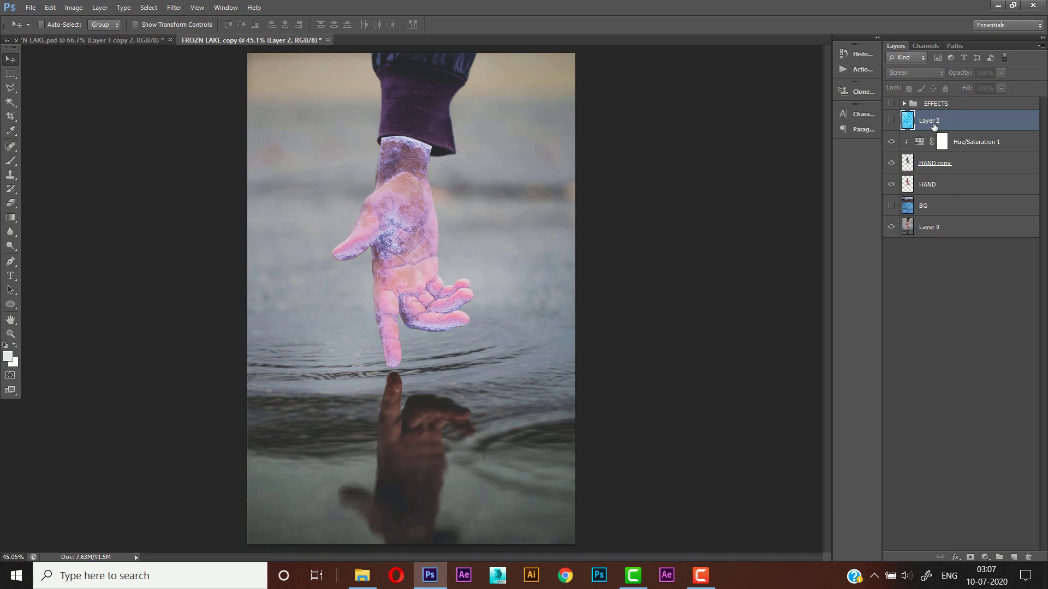
Step: Clip Layer 2 below Hue/Saturation 1, make it visible, and set it to Screen
{"action": "left_click_drag", "start_coordinate": [921, 124], "coordinate": [898, 154]}
{"action": "left_click", "coordinate": [891, 142]}
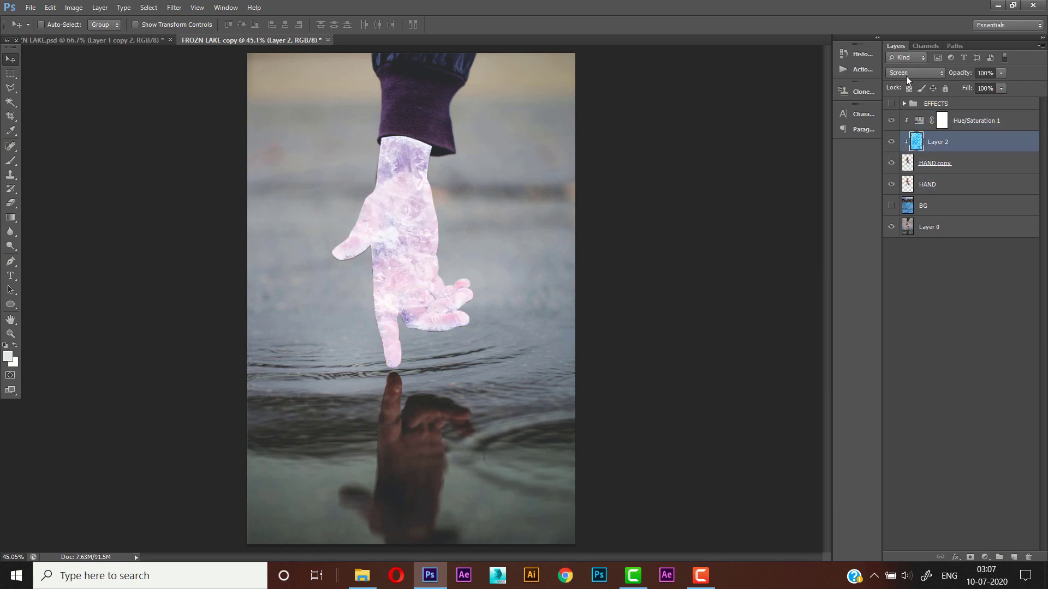
{"action": "left_click", "coordinate": [907, 75]}
{"action": "left_click", "coordinate": [893, 195]}
Step: Split Layer 2's Blend If sliders to 191/167 in Blending Options
{"action": "left_click", "coordinate": [954, 557]}
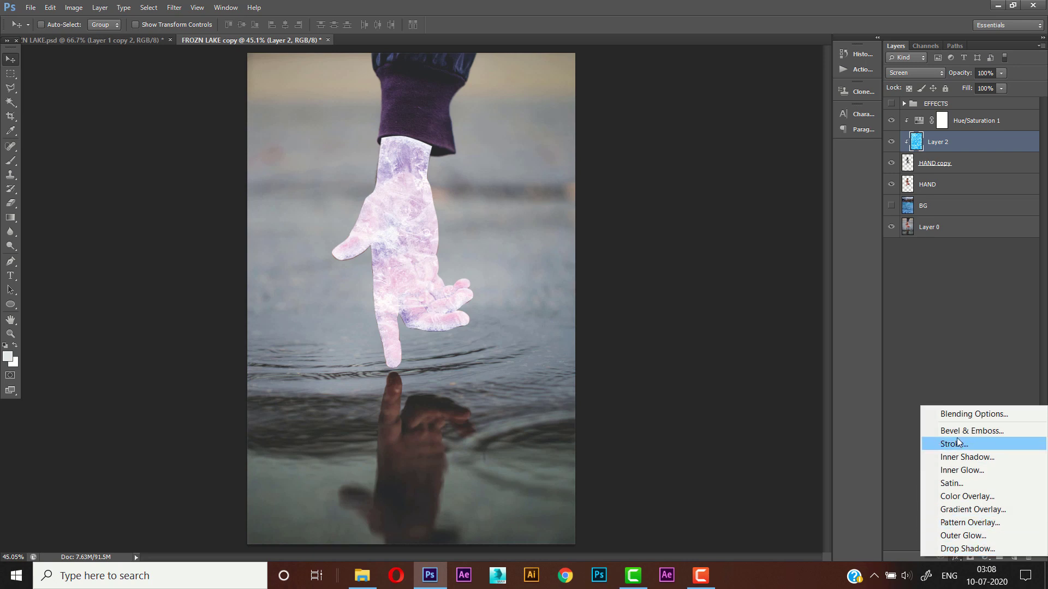
{"action": "left_click", "coordinate": [961, 417]}
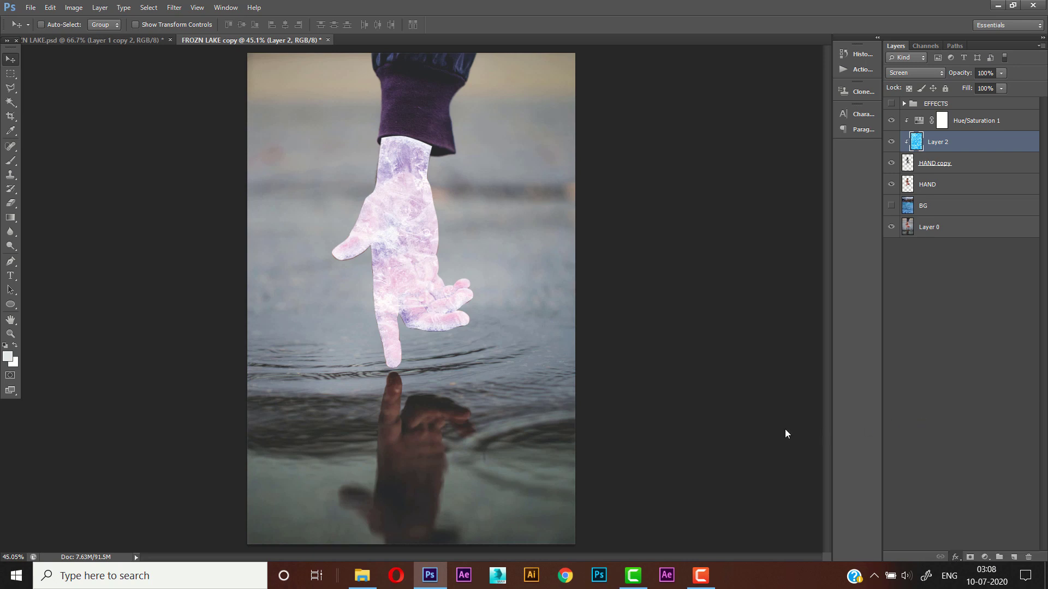
{"action": "key", "text": "h"}
{"action": "double_click", "coordinate": [971, 142]}
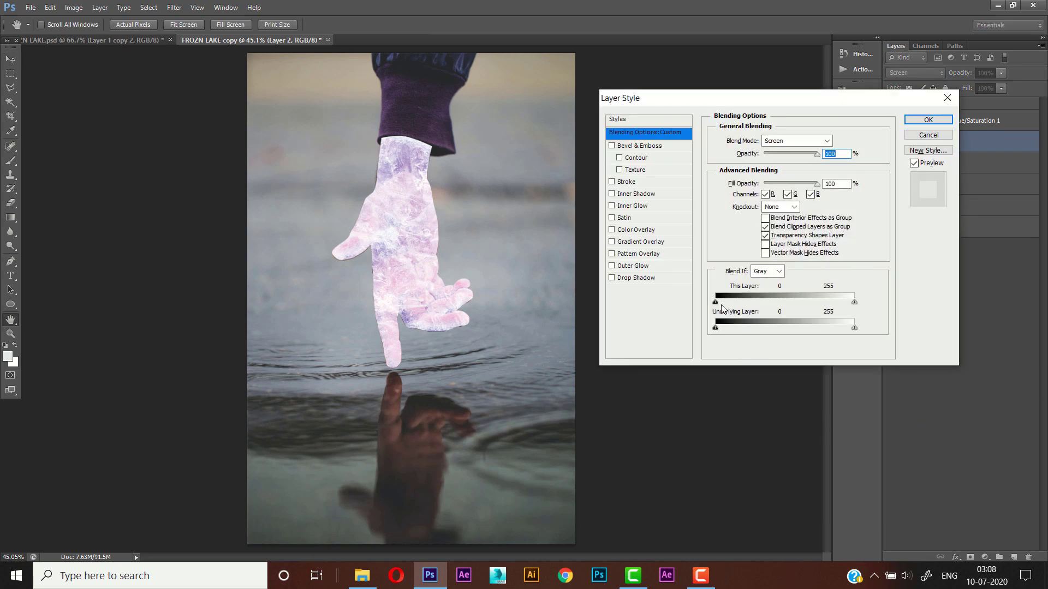
{"action": "left_click_drag", "start_coordinate": [715, 301], "coordinate": [816, 338]}
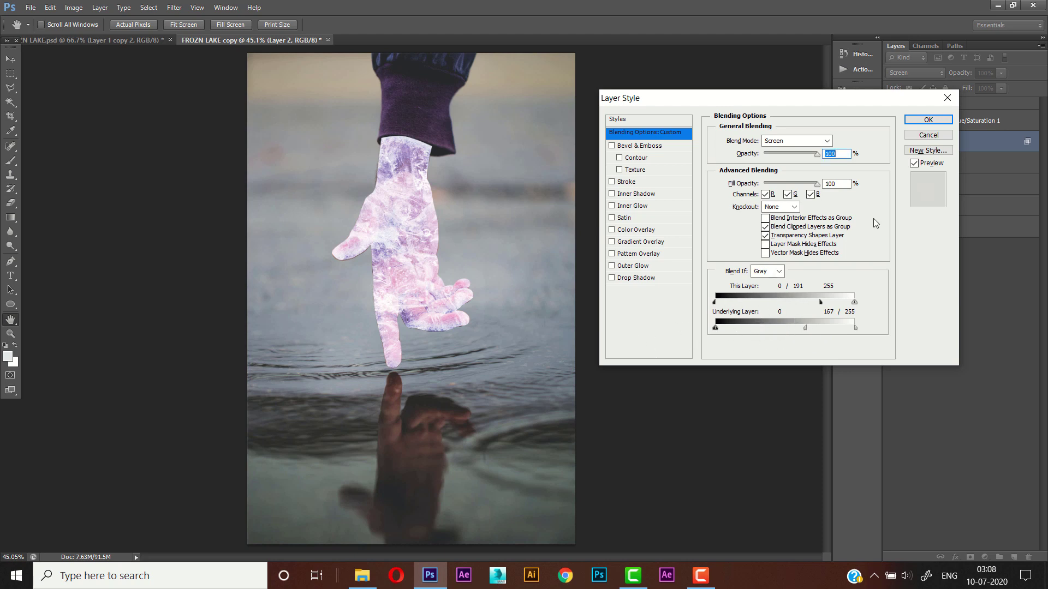
{"action": "left_click", "coordinate": [934, 125]}
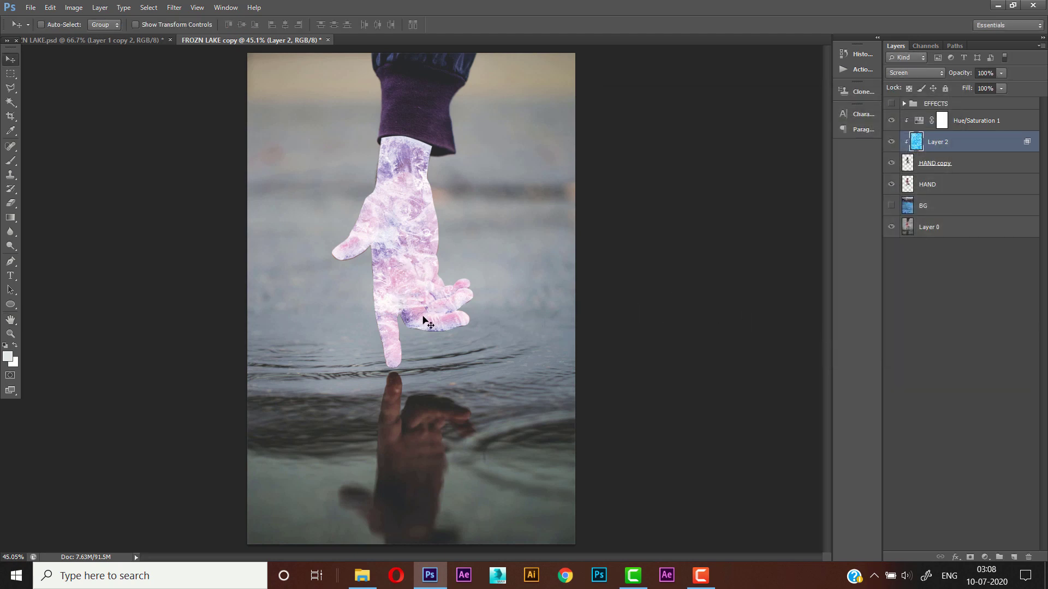
Step: Add a Levels adjustment above Layer 2 with the midtone gamma at about 0.62
{"action": "left_click", "coordinate": [984, 558]}
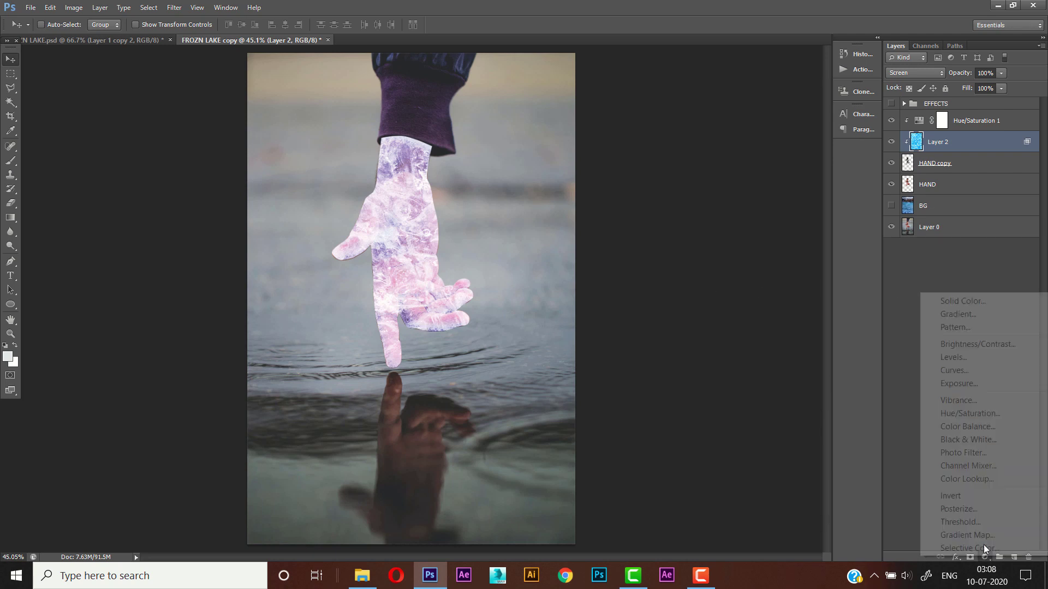
{"action": "left_click", "coordinate": [964, 358]}
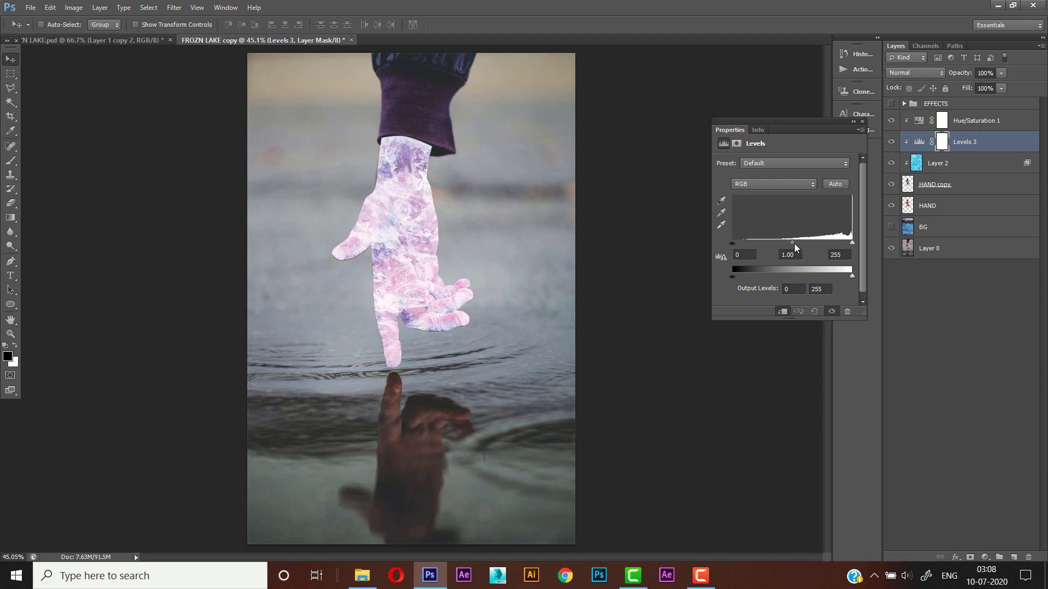
{"action": "left_click_drag", "start_coordinate": [794, 245], "coordinate": [811, 251]}
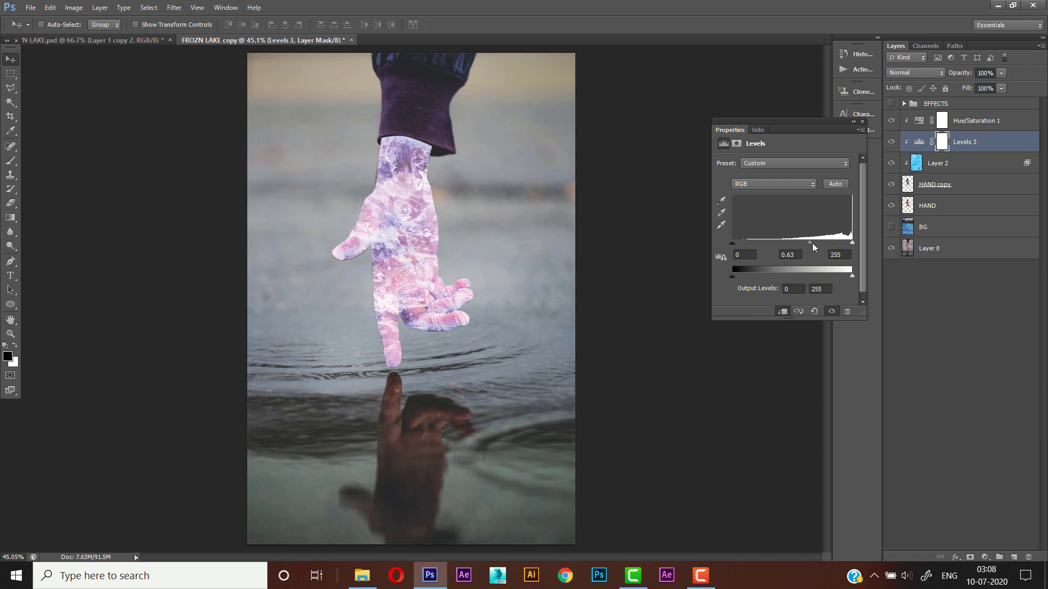
{"action": "mouse_move", "coordinate": [813, 247]}
{"action": "left_mouse_down"}
{"action": "mouse_move", "coordinate": [798, 249]}
{"action": "mouse_move", "coordinate": [818, 249]}
{"action": "left_mouse_up"}
Step: Select the HAND copy layer and open its Layer Style blending options
{"action": "left_click", "coordinate": [862, 121]}
{"action": "key", "text": "shift+alt+s"}
{"action": "left_click", "coordinate": [931, 188]}
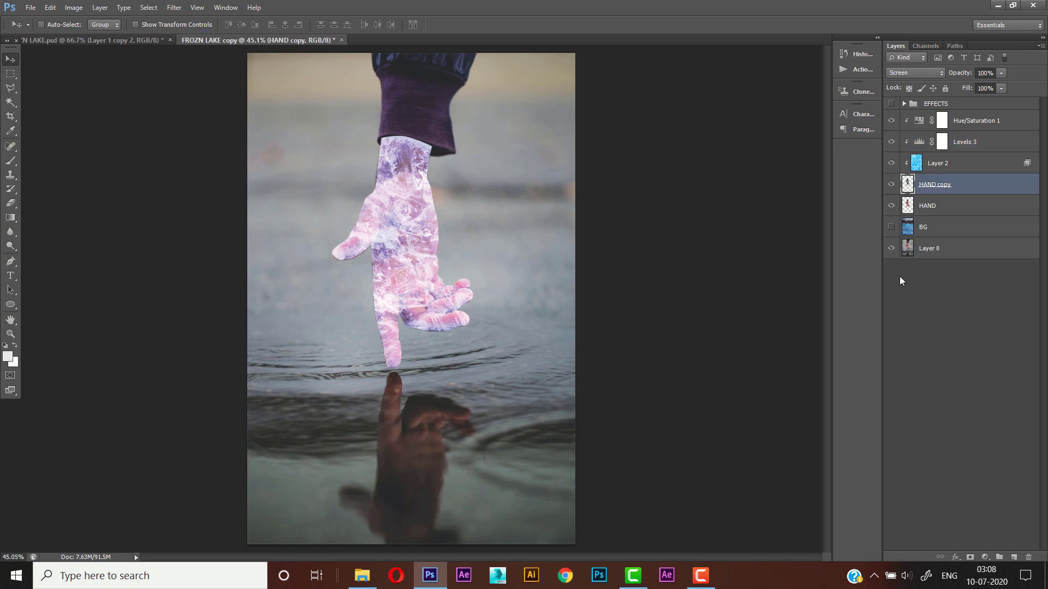
{"action": "left_click", "coordinate": [954, 558]}
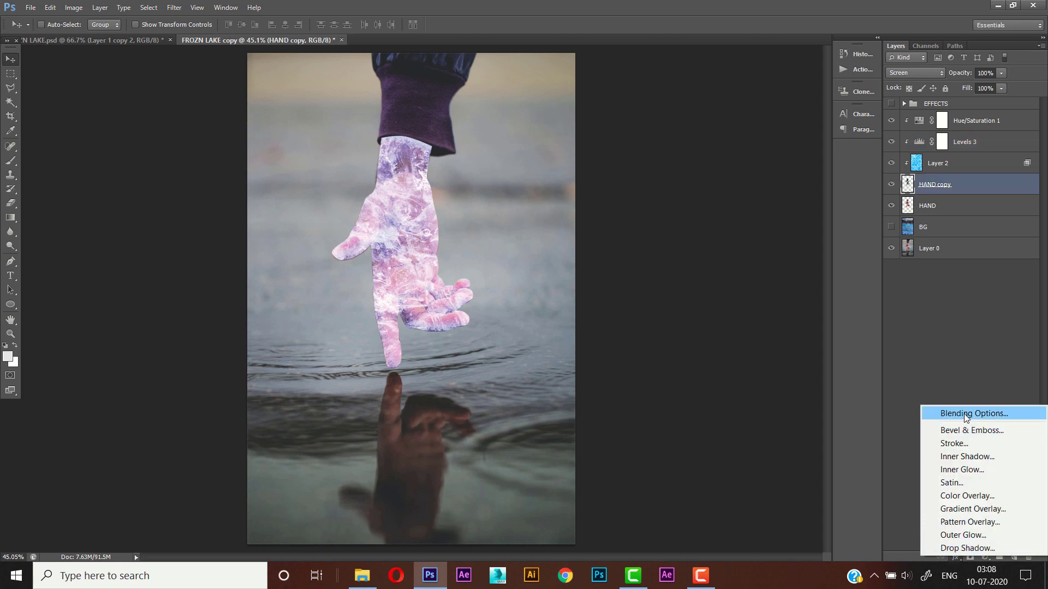
{"action": "left_click", "coordinate": [812, 404]}
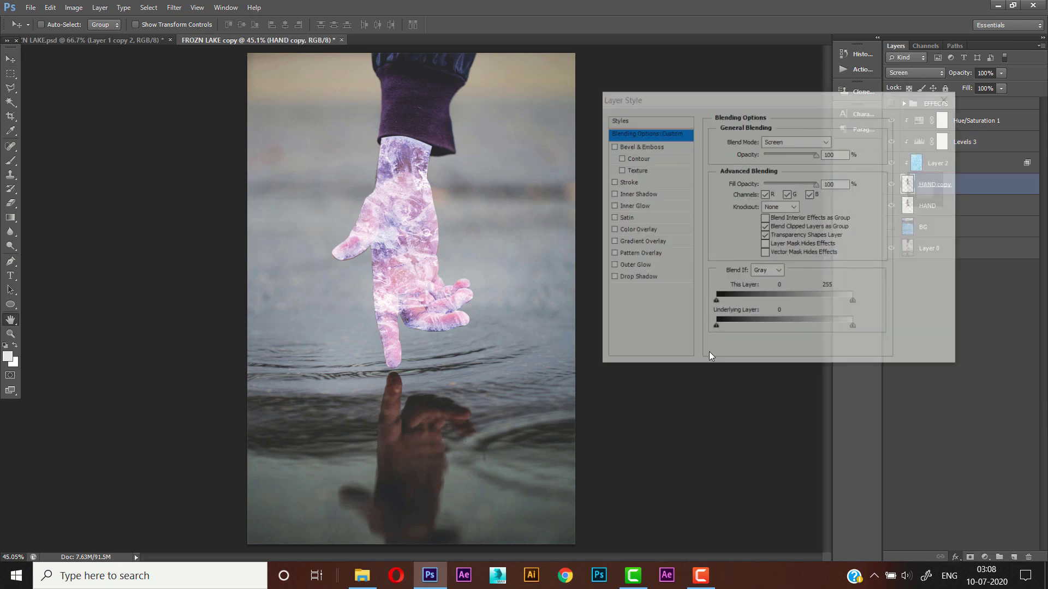
Step: Enable Satin with Soft Light blend mode at 30% opacity
{"action": "left_click", "coordinate": [611, 218]}
{"action": "left_click", "coordinate": [624, 218]}
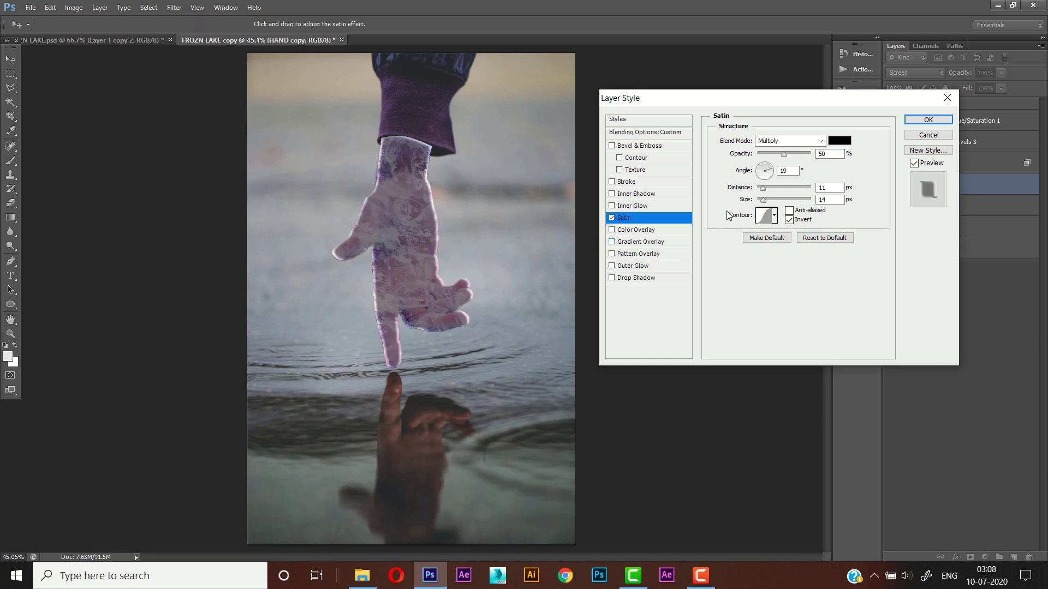
{"action": "left_click", "coordinate": [801, 141]}
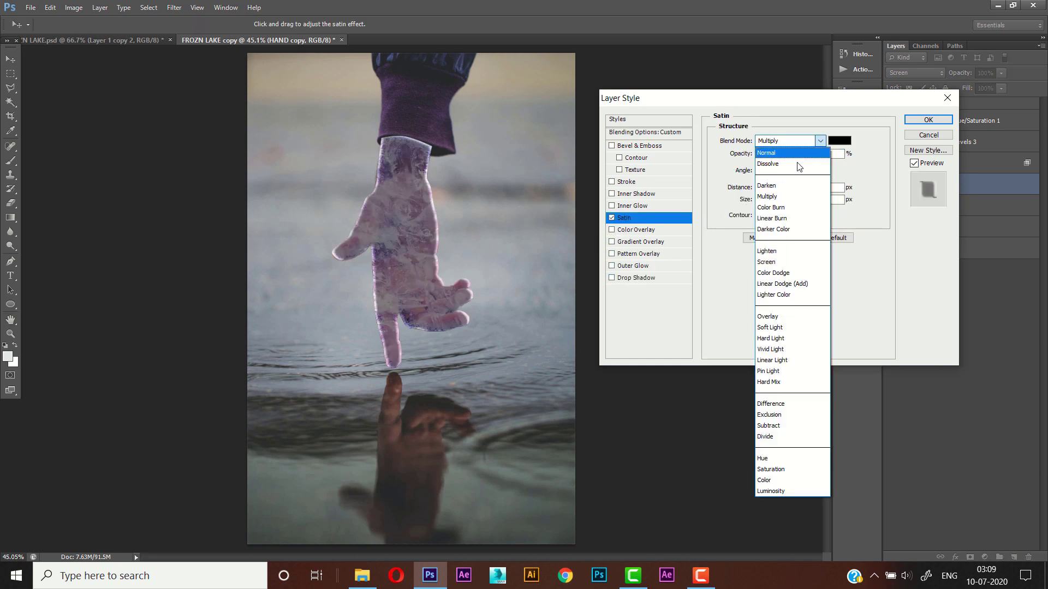
{"action": "left_click", "coordinate": [784, 329]}
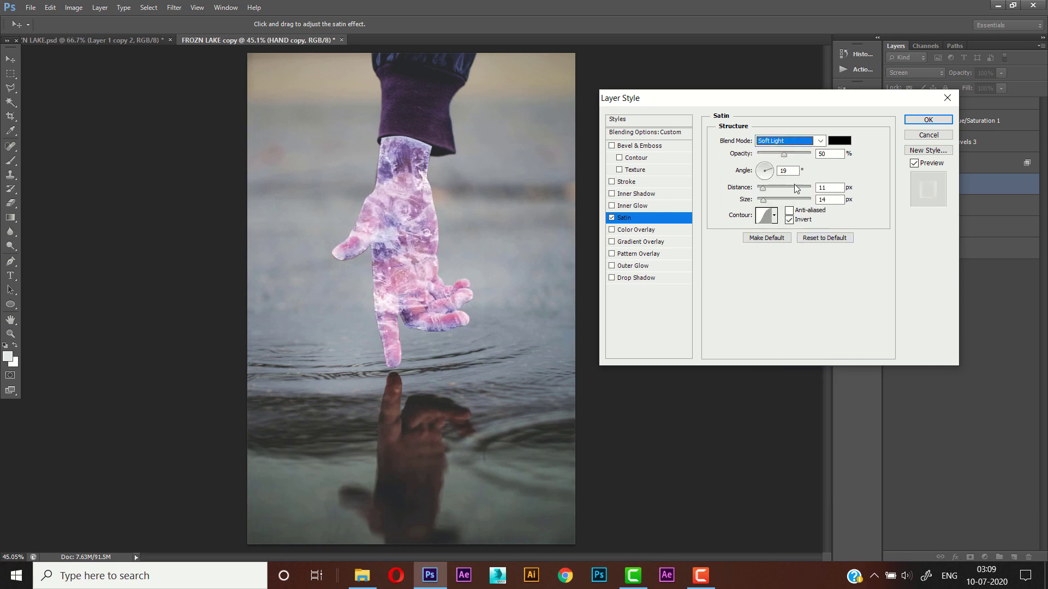
{"action": "key", "text": "Tab"}
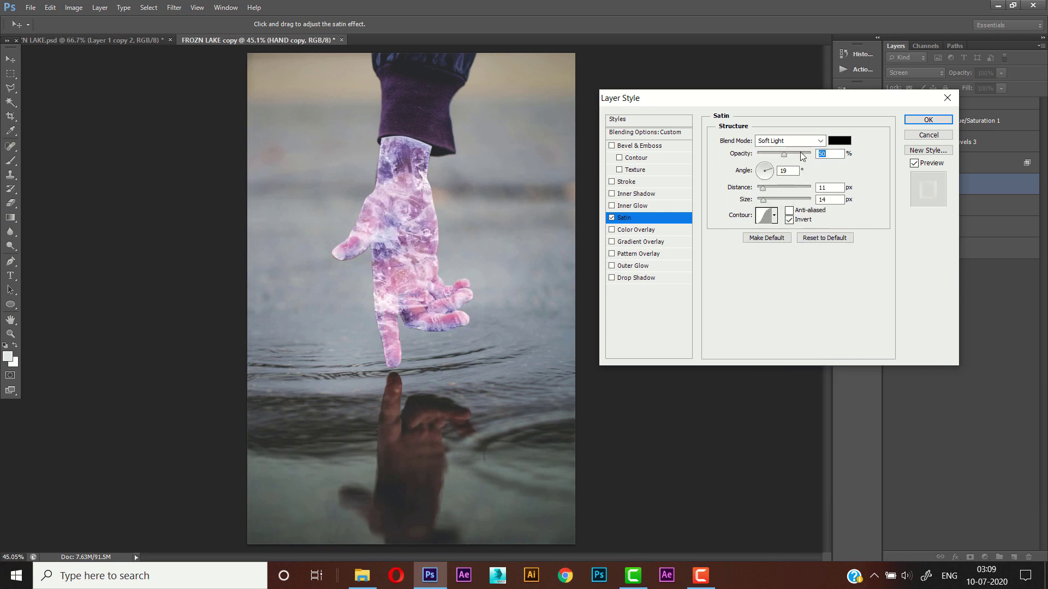
{"action": "type", "text": "30"}
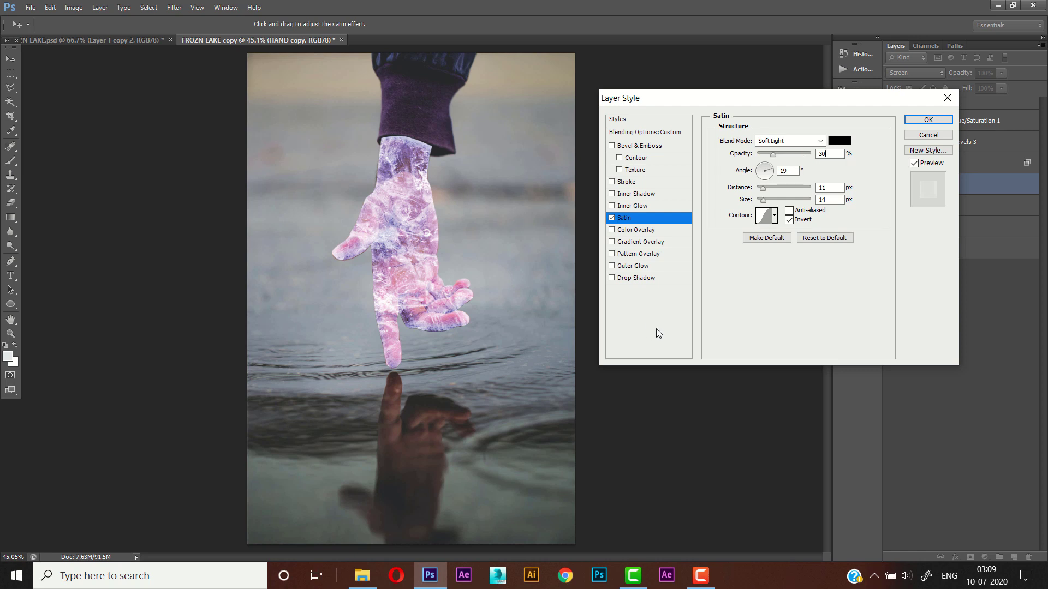
{"action": "key", "text": "Return"}
Step: Set the Inner Glow to Color Dodge, colour #dbebff, size 29 px, and lower opacity
{"action": "left_click", "coordinate": [630, 206]}
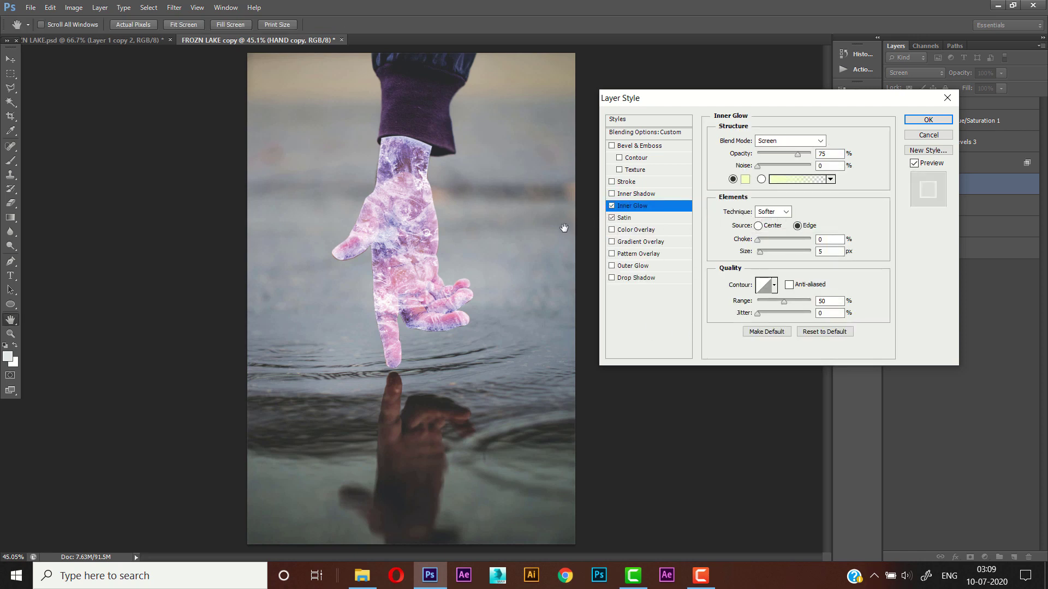
{"action": "left_click", "coordinate": [788, 140]}
{"action": "left_click", "coordinate": [779, 273]}
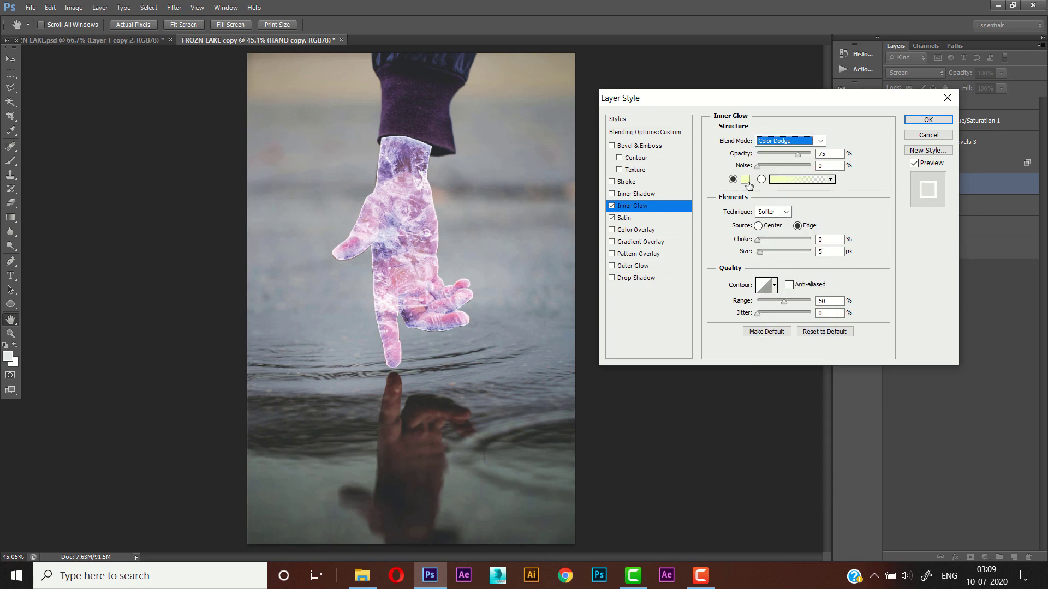
{"action": "left_click", "coordinate": [745, 180]}
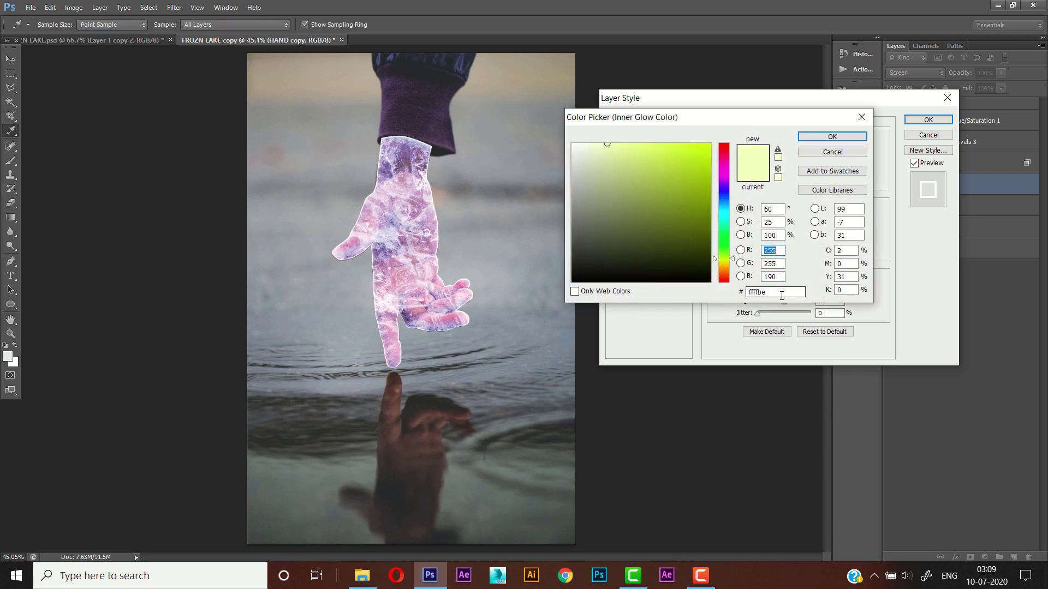
{"action": "left_click_drag", "start_coordinate": [791, 292], "coordinate": [659, 289]}
{"action": "type", "text": "db"}
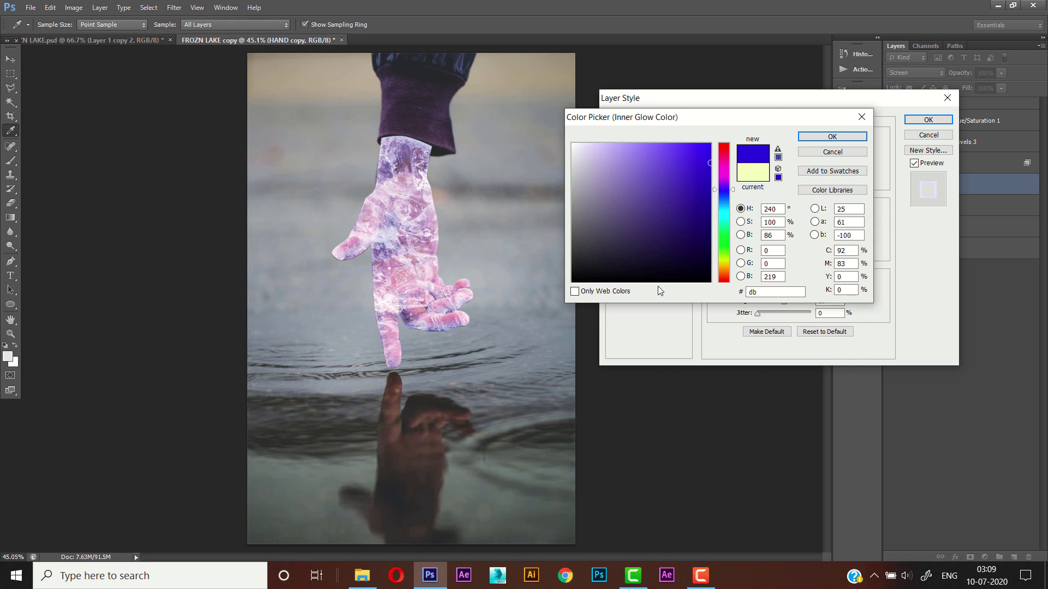
{"action": "type", "text": "ebf"}
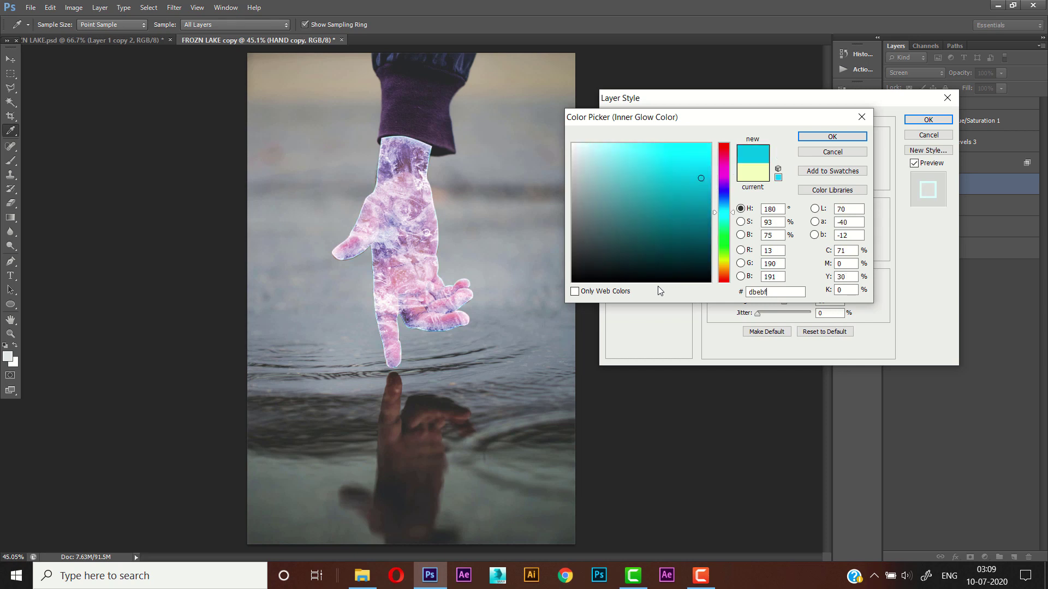
{"action": "type", "text": "f"}
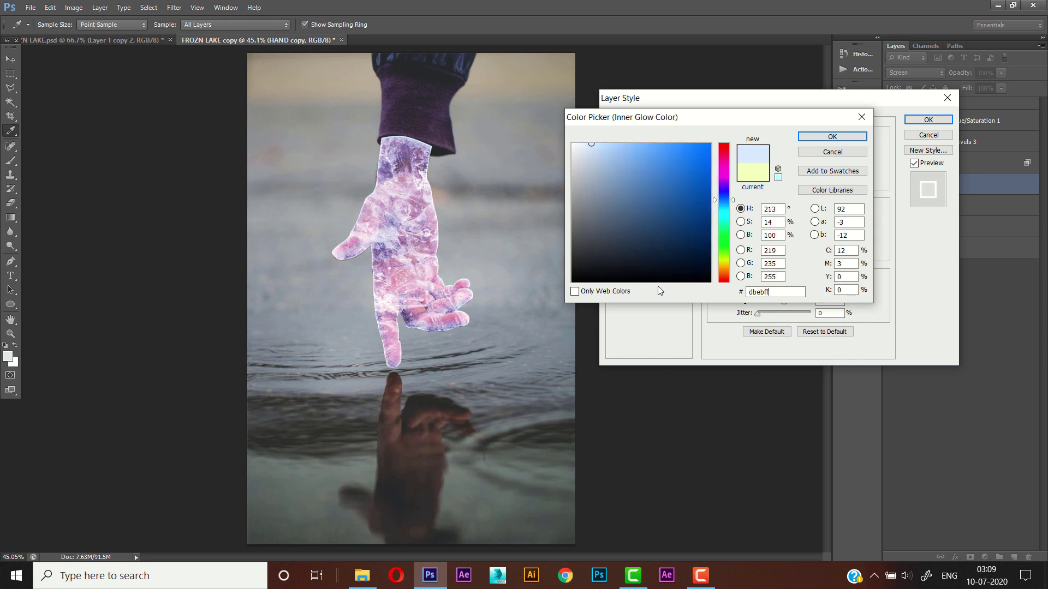
{"action": "left_click", "coordinate": [832, 137]}
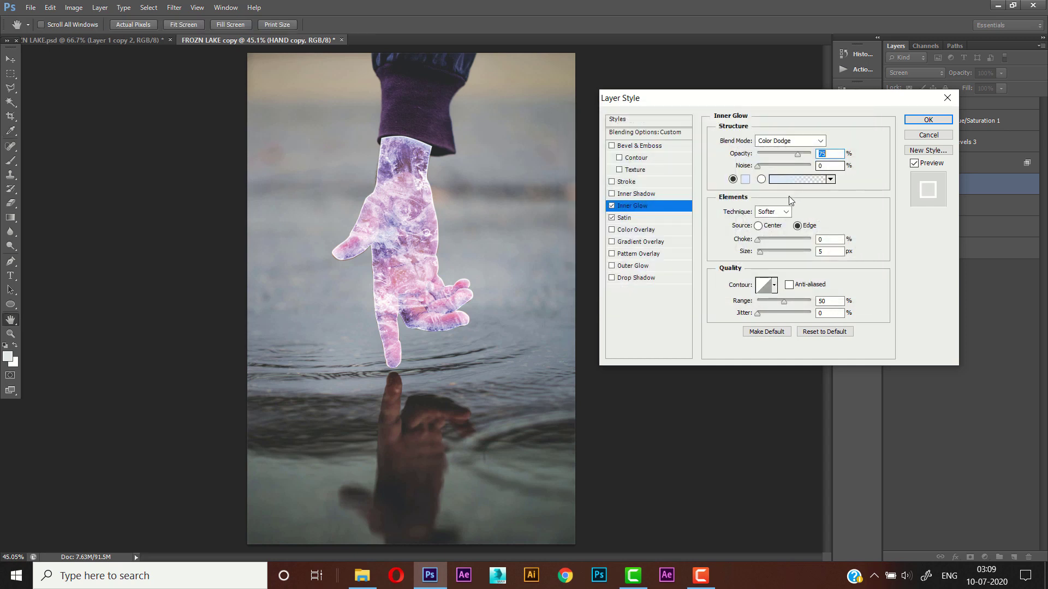
{"action": "left_click_drag", "start_coordinate": [761, 254], "coordinate": [766, 256]}
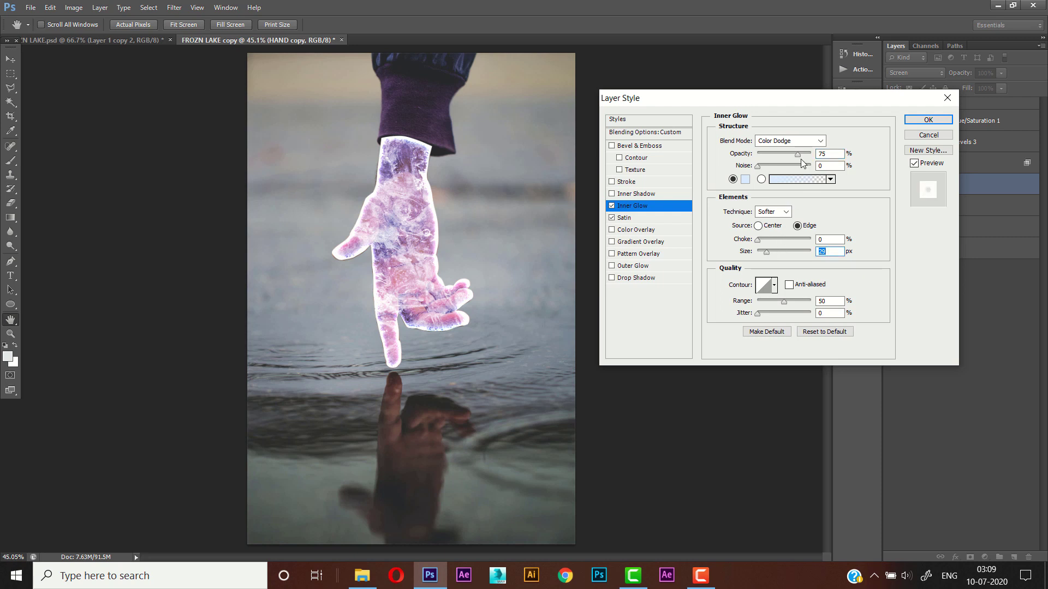
{"action": "left_click_drag", "start_coordinate": [787, 157], "coordinate": [770, 162]}
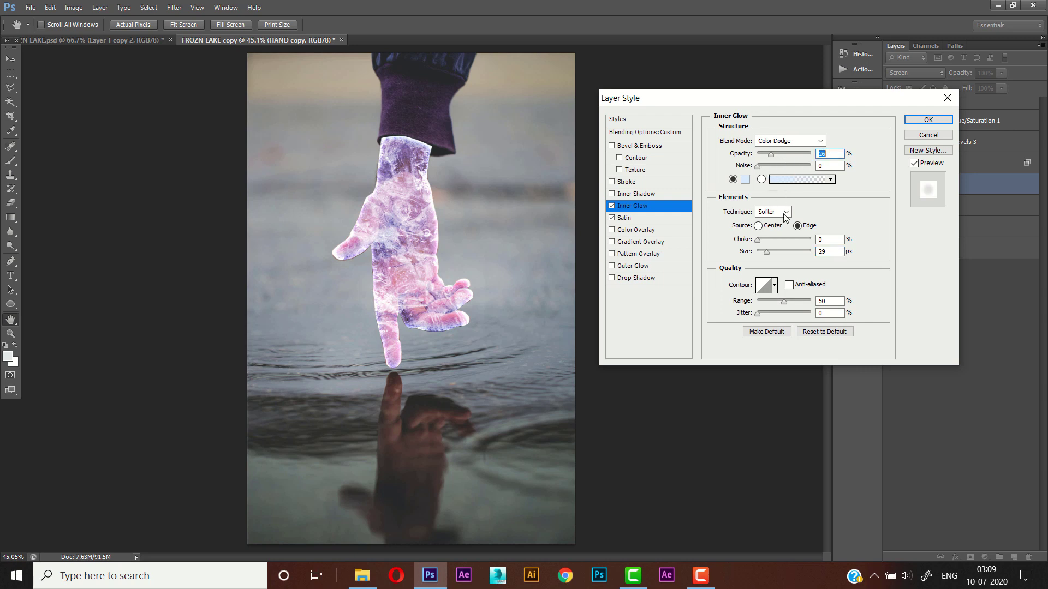
Step: Group HAND copy, Layer 2, Levels 3 and Hue/Saturation 1 into Group 1
{"action": "key", "text": "Return"}
{"action": "key", "text": "v"}
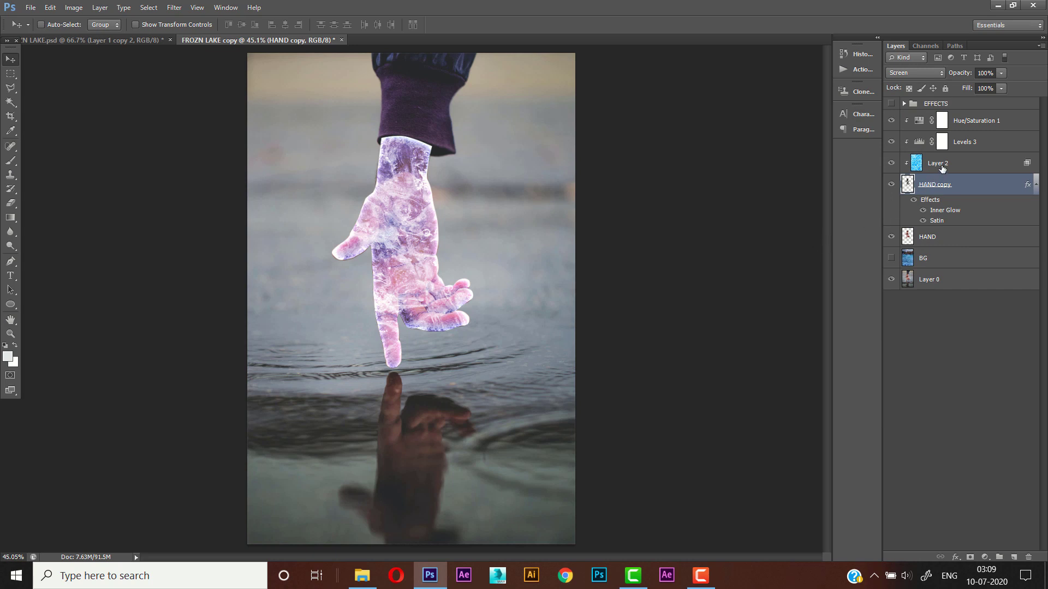
{"action": "left_click", "coordinate": [942, 166], "text": "shift"}
{"action": "left_click", "coordinate": [952, 143], "text": "shift"}
{"action": "left_click", "coordinate": [961, 126], "text": "shift"}
{"action": "key", "text": "ctrl+g"}
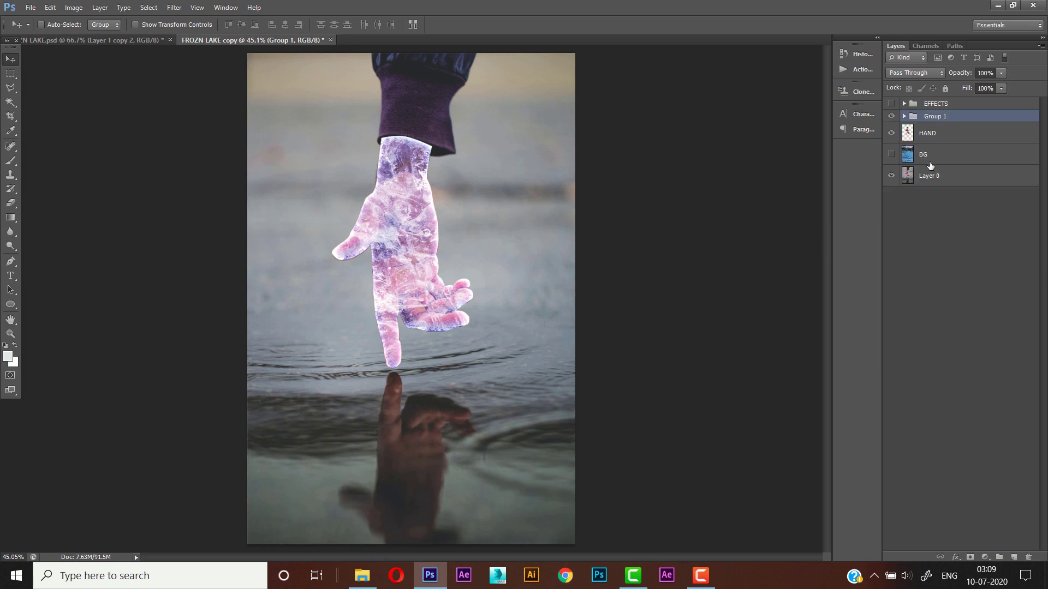
Step: Add a layer mask to Group 1 and brush out the glow at the wrist
{"action": "left_click", "coordinate": [970, 556]}
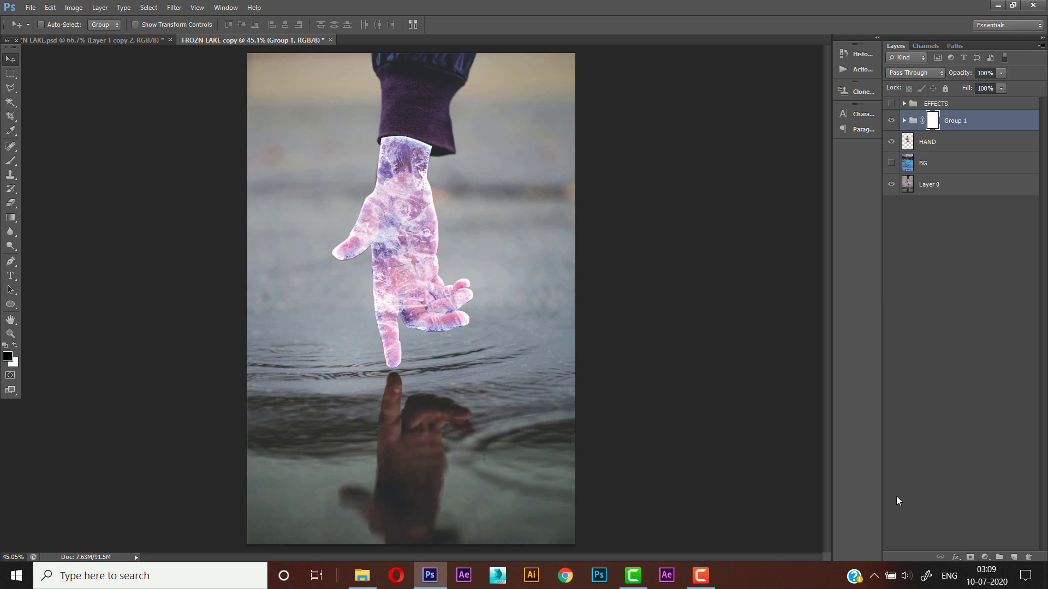
{"action": "left_click", "coordinate": [10, 161]}
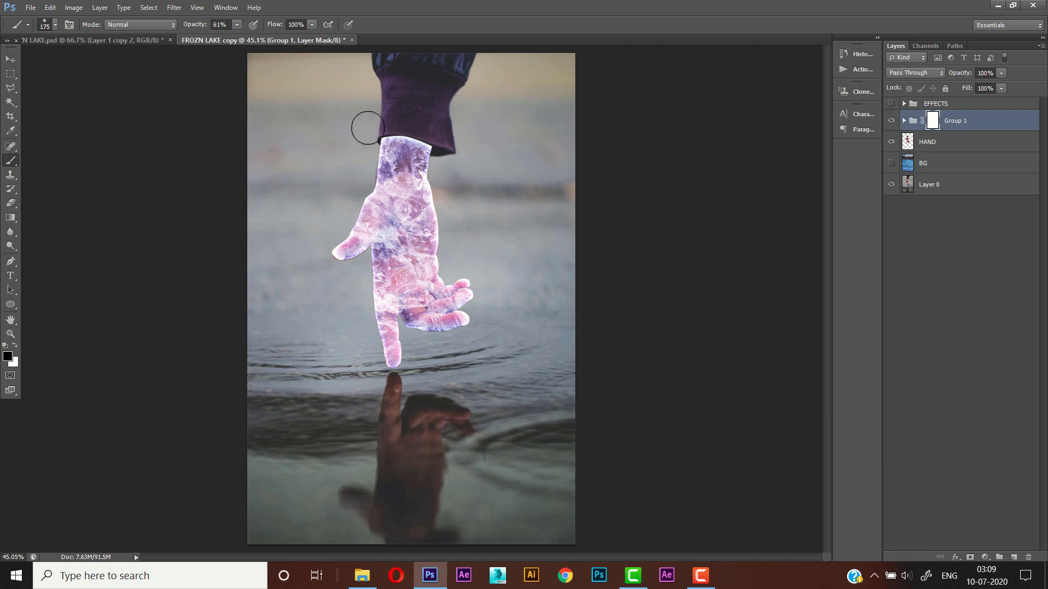
{"action": "mouse_move", "coordinate": [382, 131]}
{"action": "left_mouse_down"}
{"action": "mouse_move", "coordinate": [458, 144]}
{"action": "mouse_move", "coordinate": [364, 135]}
{"action": "mouse_move", "coordinate": [456, 133]}
{"action": "mouse_move", "coordinate": [383, 120]}
{"action": "mouse_move", "coordinate": [366, 124]}
{"action": "mouse_move", "coordinate": [451, 132]}
{"action": "mouse_move", "coordinate": [460, 142]}
{"action": "mouse_move", "coordinate": [451, 154]}
{"action": "mouse_move", "coordinate": [427, 126]}
{"action": "mouse_move", "coordinate": [363, 122]}
{"action": "left_mouse_up"}
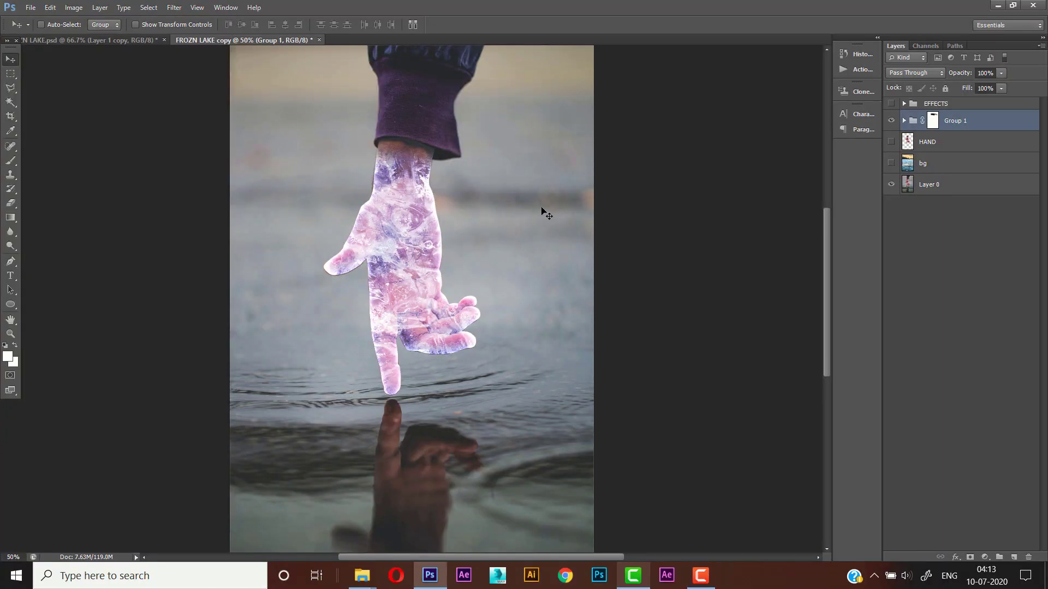
Step: Duplicate the HAND layer, hide the original, and desaturate the copy to grey
{"action": "left_click", "coordinate": [926, 143]}
{"action": "left_click", "coordinate": [891, 142]}
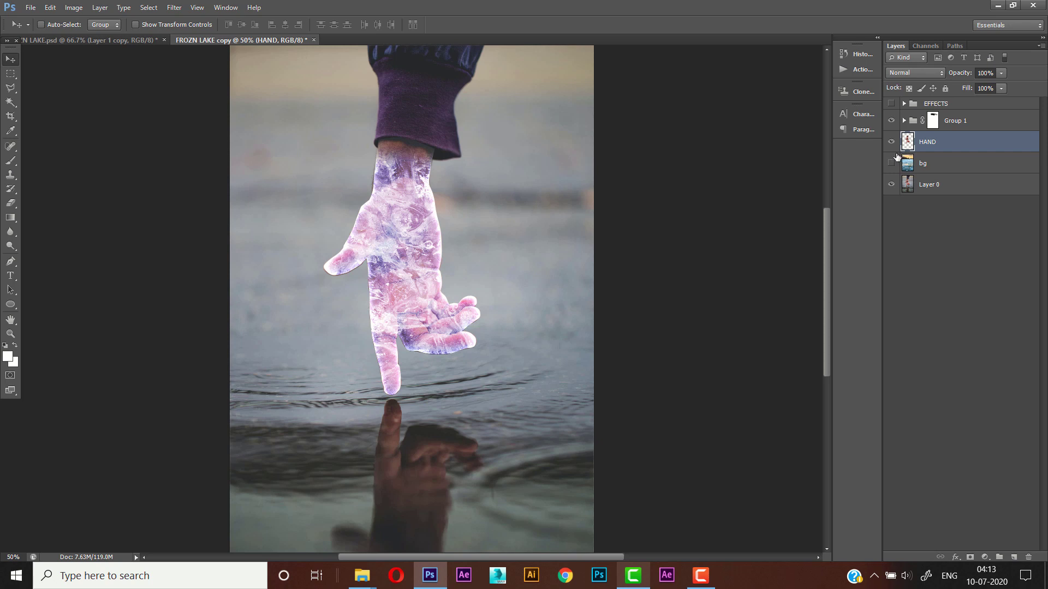
{"action": "key", "text": "ctrl+j"}
{"action": "left_click", "coordinate": [891, 163]}
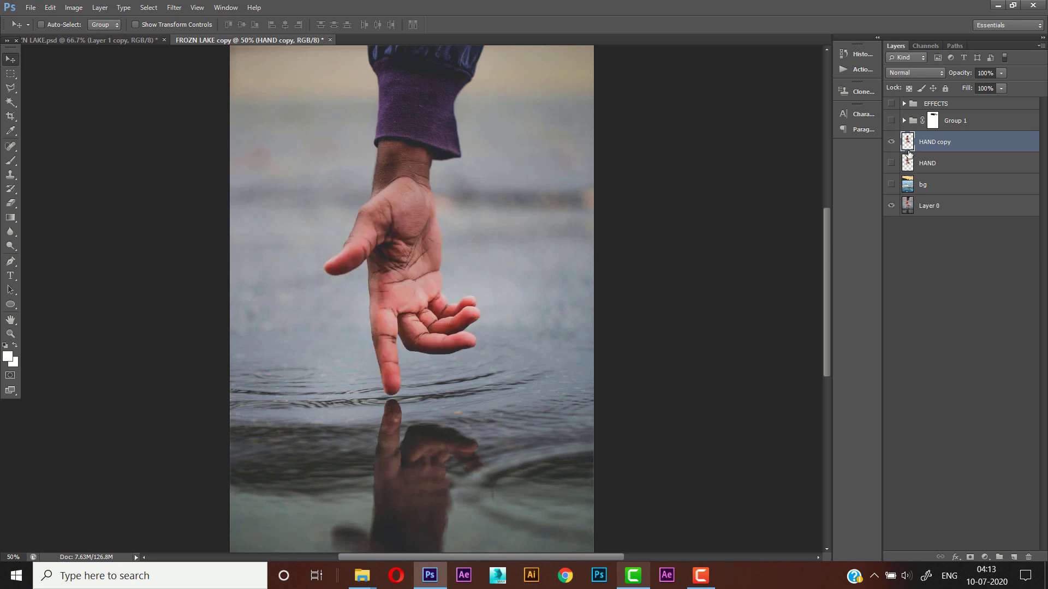
{"action": "left_click", "coordinate": [74, 7]}
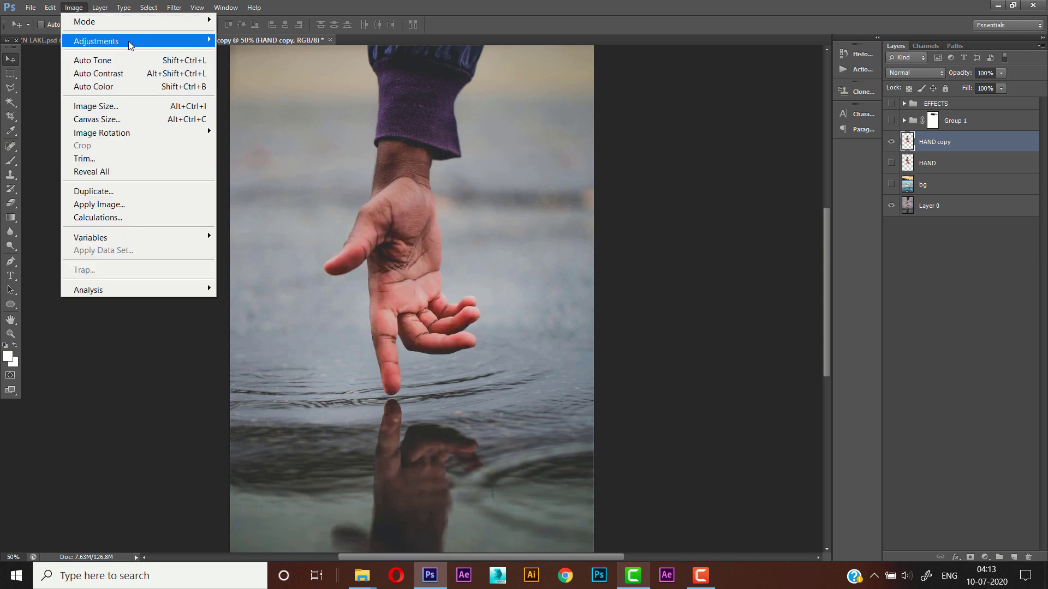
{"action": "mouse_move", "coordinate": [133, 41]}
{"action": "left_click", "coordinate": [304, 317]}
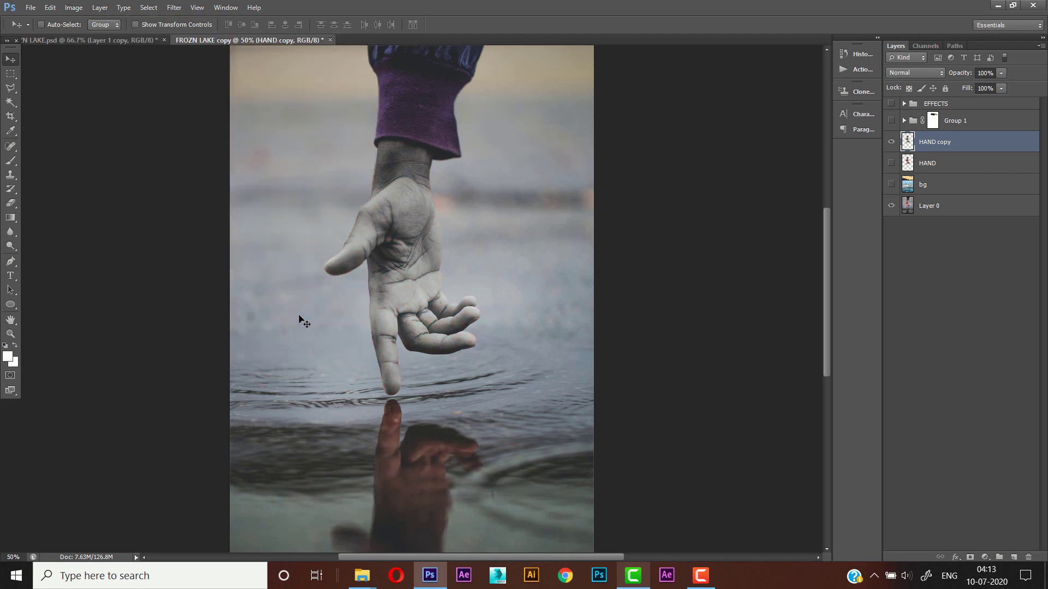
Step: Apply the Plastic Wrap filter from the Filter Gallery to the grey hand copy
{"action": "left_click", "coordinate": [174, 8]}
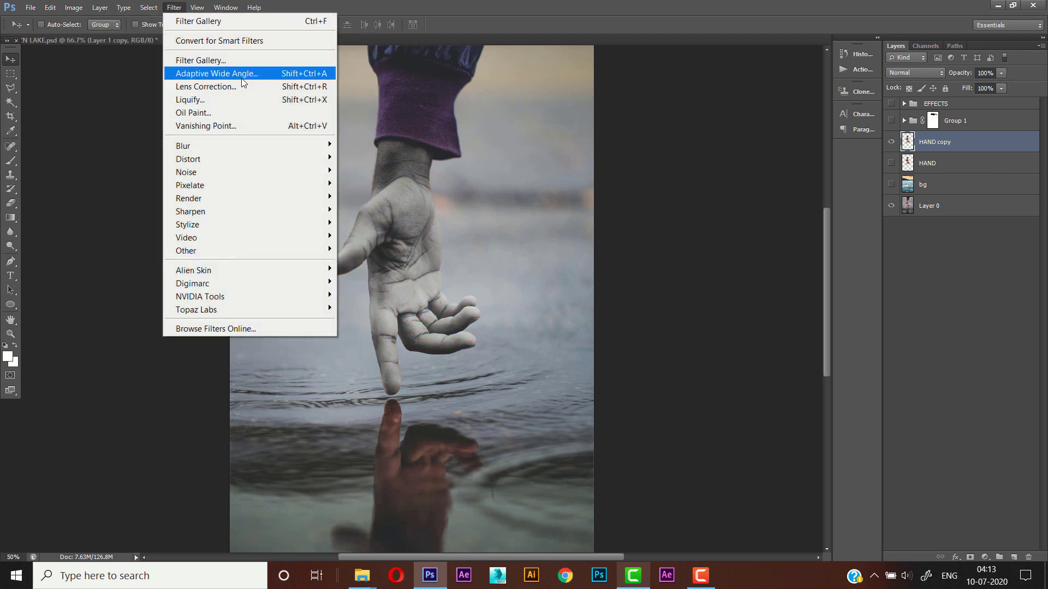
{"action": "left_click", "coordinate": [240, 63]}
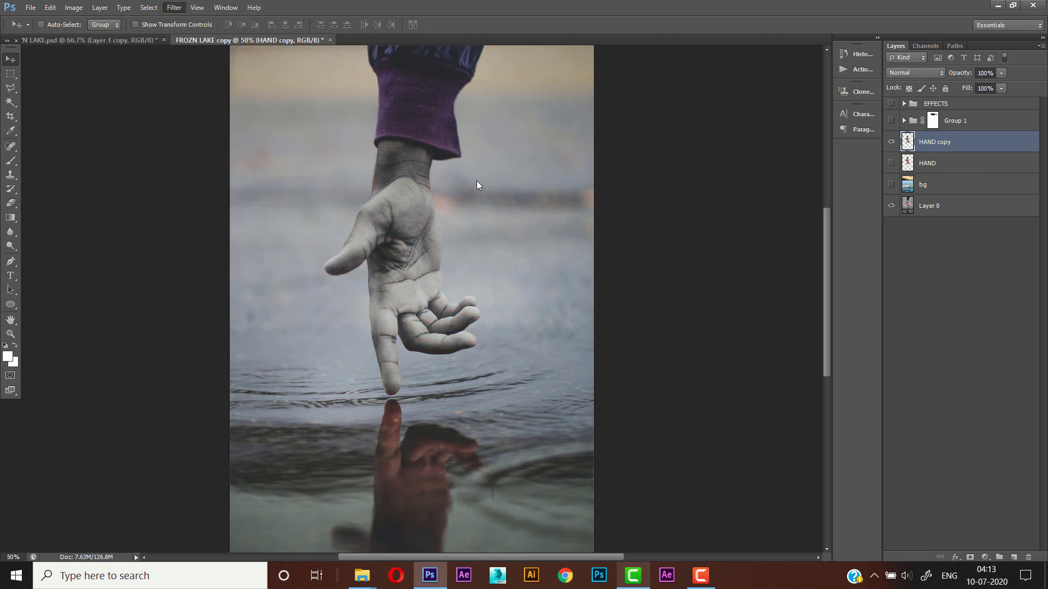
{"action": "scroll", "coordinate": [521, 276], "scroll_direction": "down", "scroll_amount": 5}
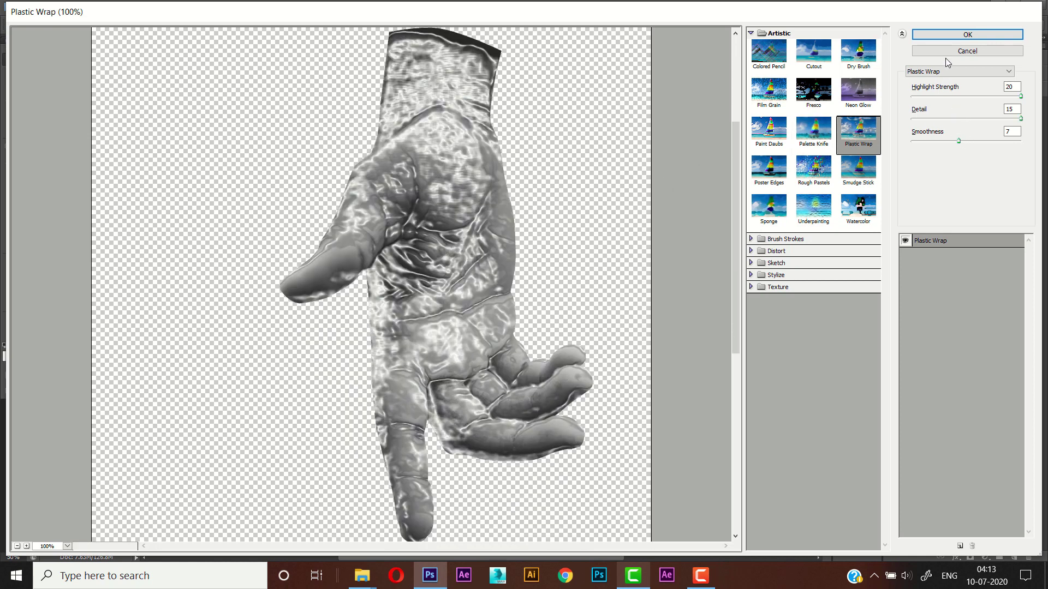
{"action": "left_click", "coordinate": [932, 35]}
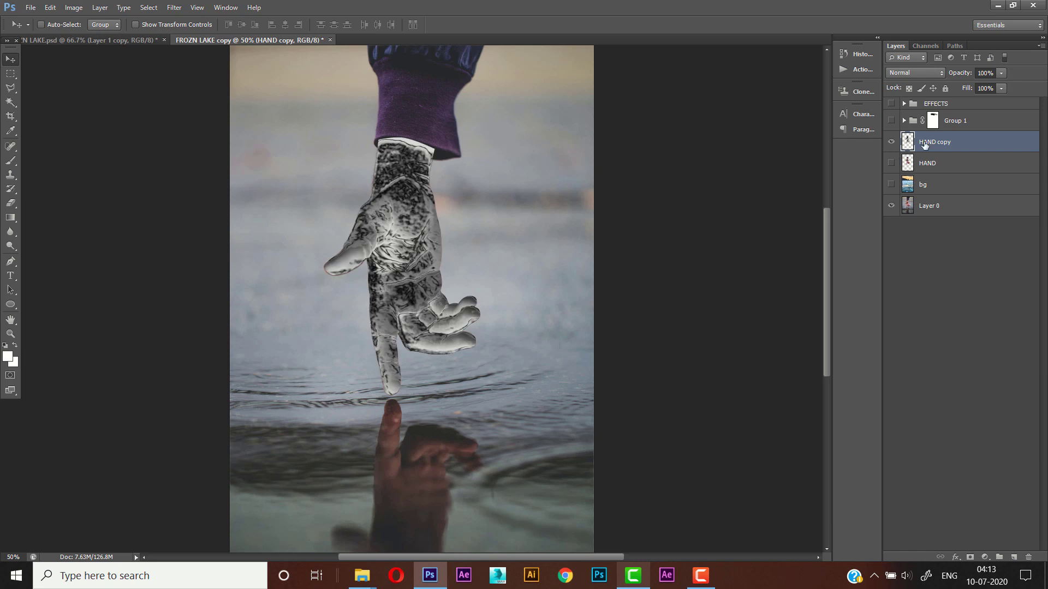
Step: Blend the HAND copy in Screen mode and set the Group 1 Levels 3 midtones to 0.29
{"action": "left_click", "coordinate": [920, 74]}
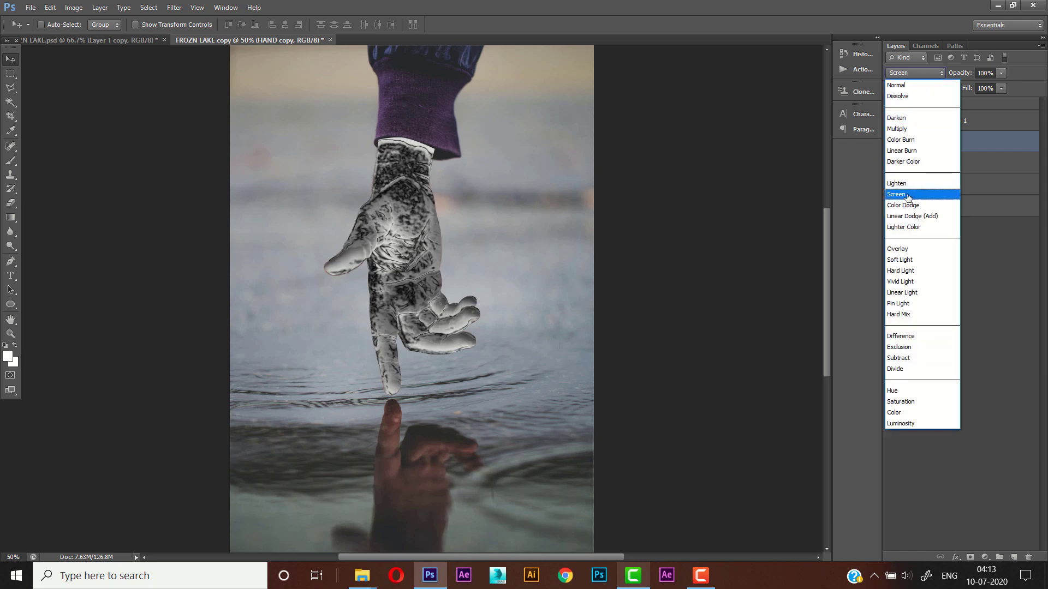
{"action": "left_click", "coordinate": [900, 194]}
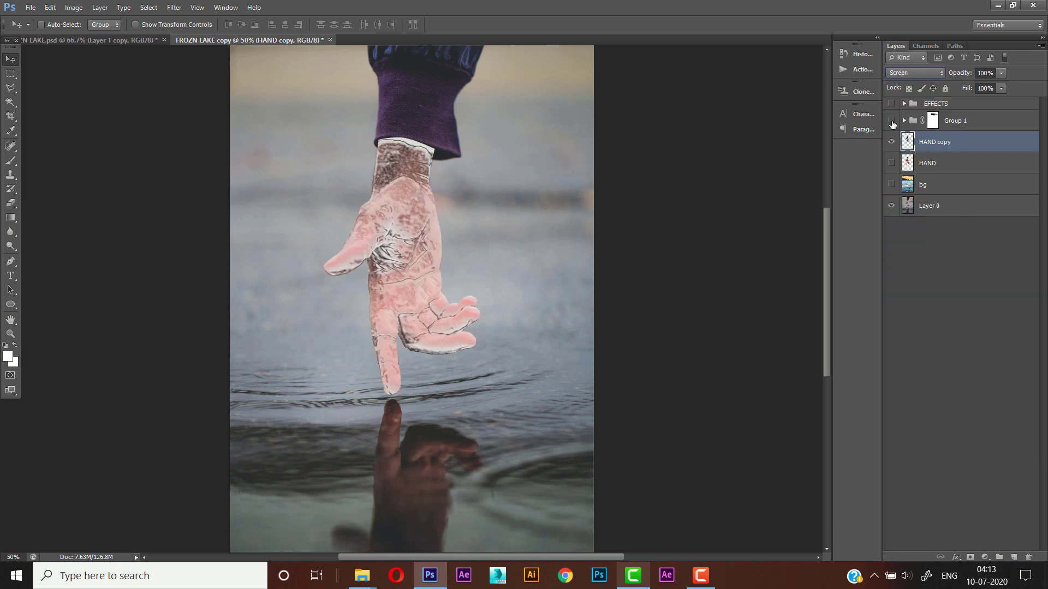
{"action": "left_click", "coordinate": [891, 120]}
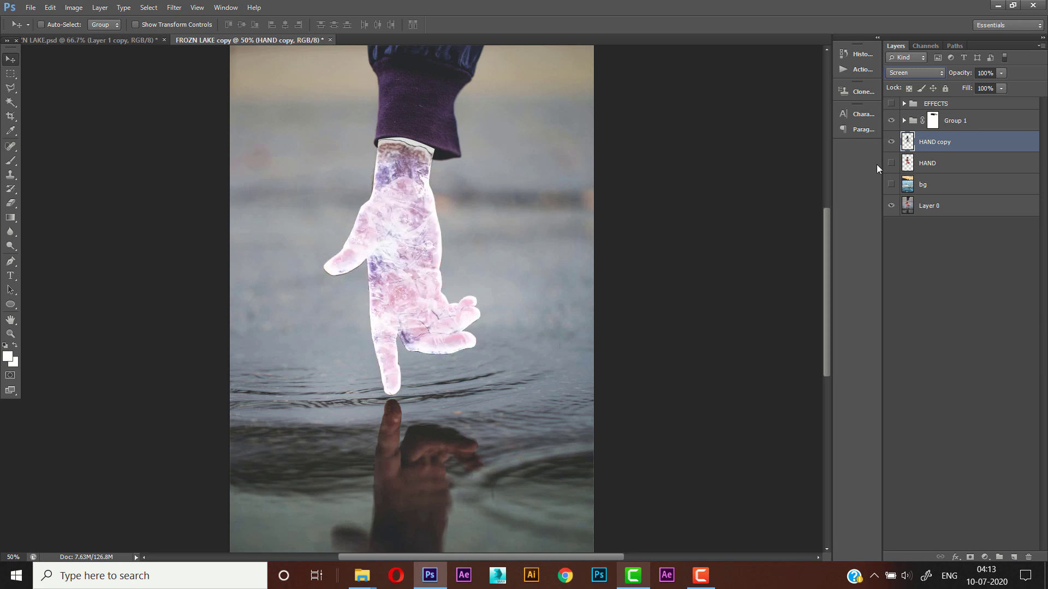
{"action": "left_click", "coordinate": [904, 120]}
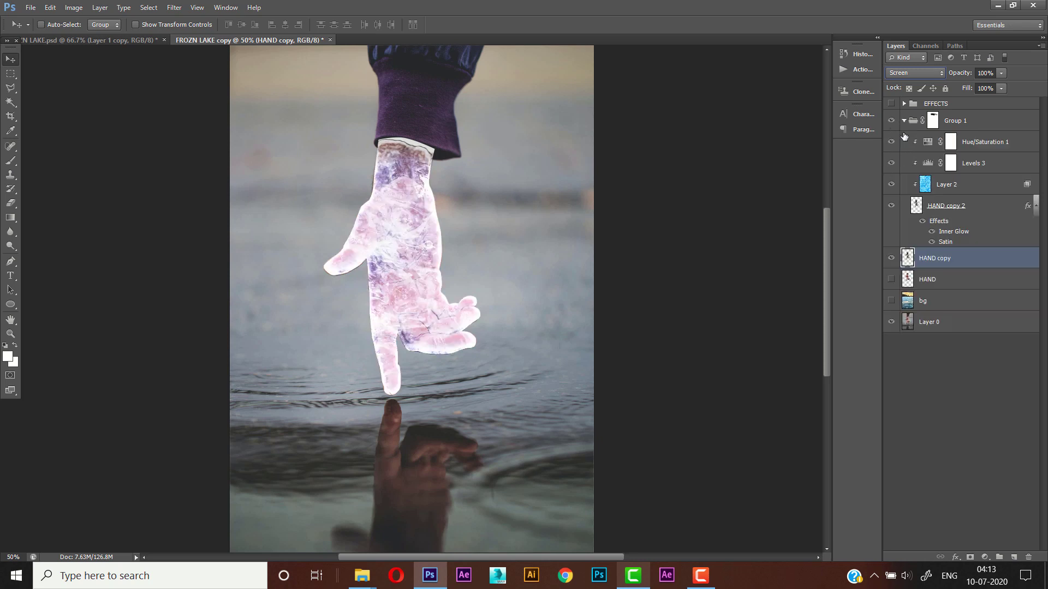
{"action": "double_click", "coordinate": [925, 167]}
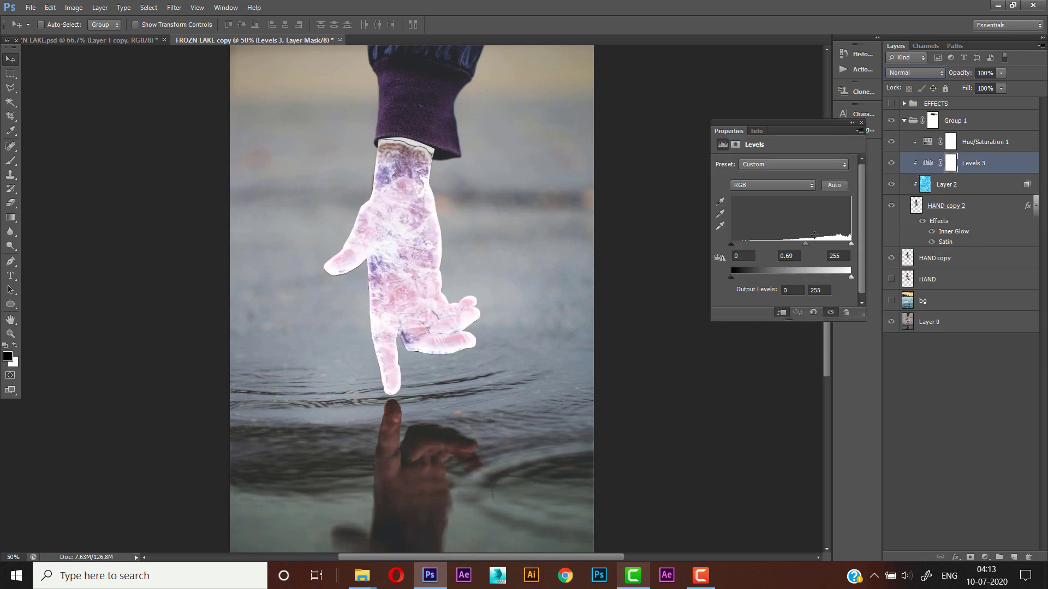
{"action": "left_click_drag", "start_coordinate": [806, 243], "coordinate": [832, 246]}
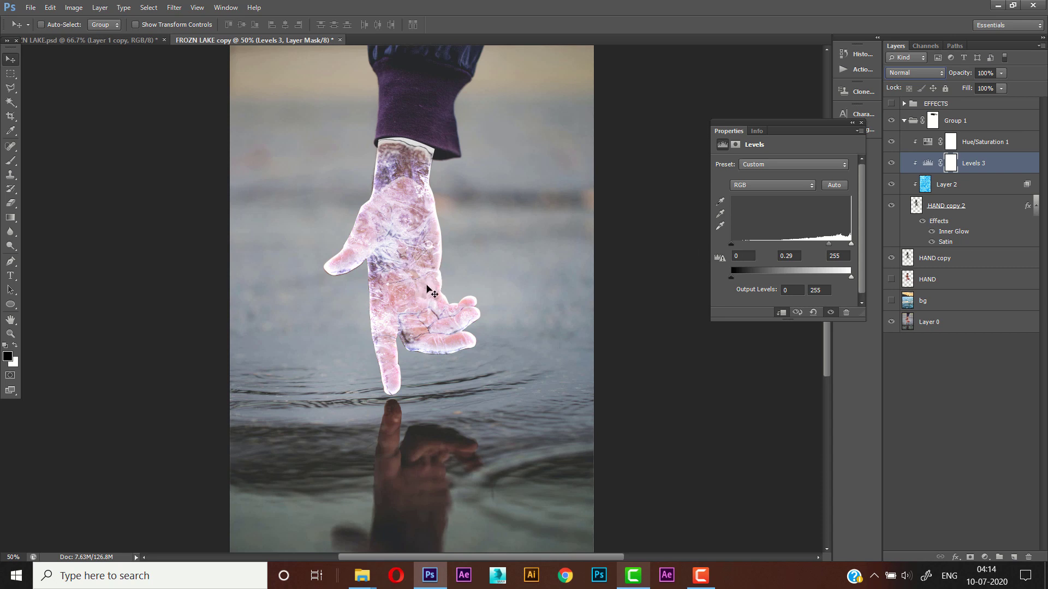
{"action": "left_click", "coordinate": [862, 125]}
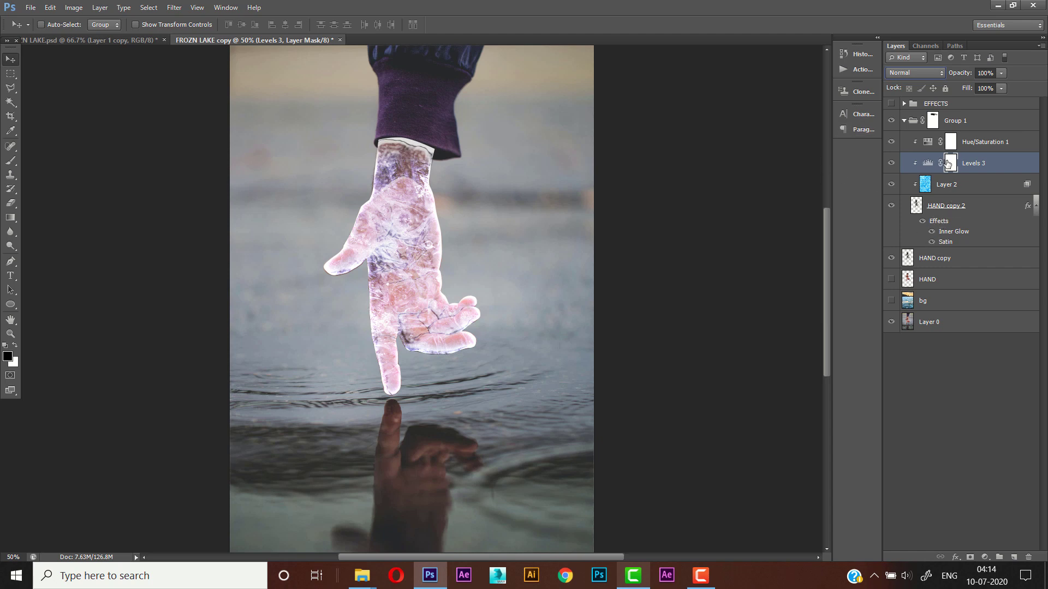
Step: Move the HAND copy inside Group 1 and collapse the group
{"action": "left_click", "coordinate": [933, 260]}
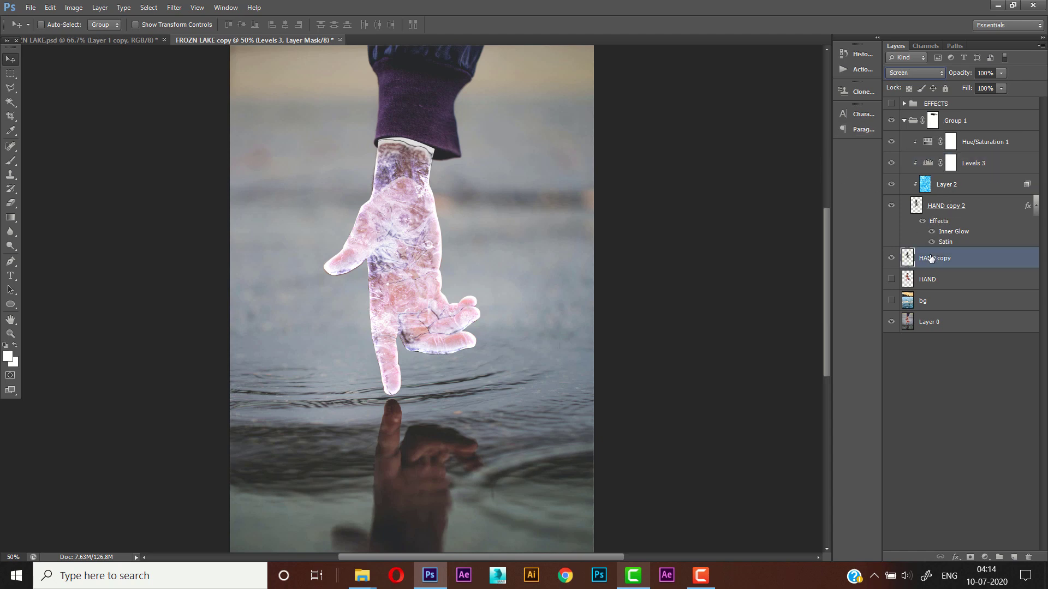
{"action": "mouse_move", "coordinate": [933, 259]}
{"action": "left_mouse_down"}
{"action": "mouse_move", "coordinate": [916, 245]}
{"action": "mouse_move", "coordinate": [920, 253]}
{"action": "left_mouse_up"}
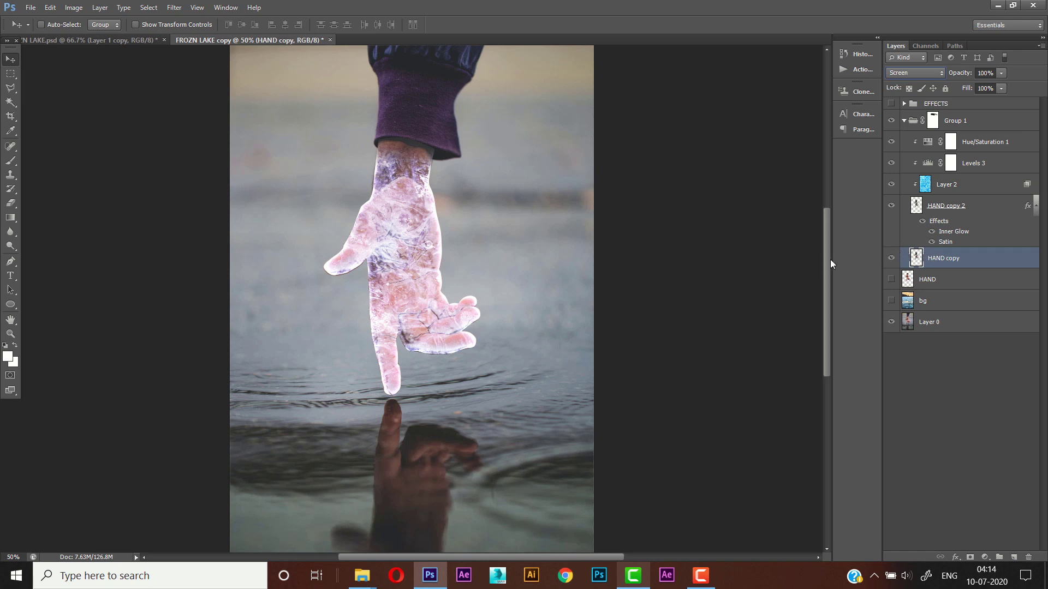
{"action": "left_click", "coordinate": [904, 120]}
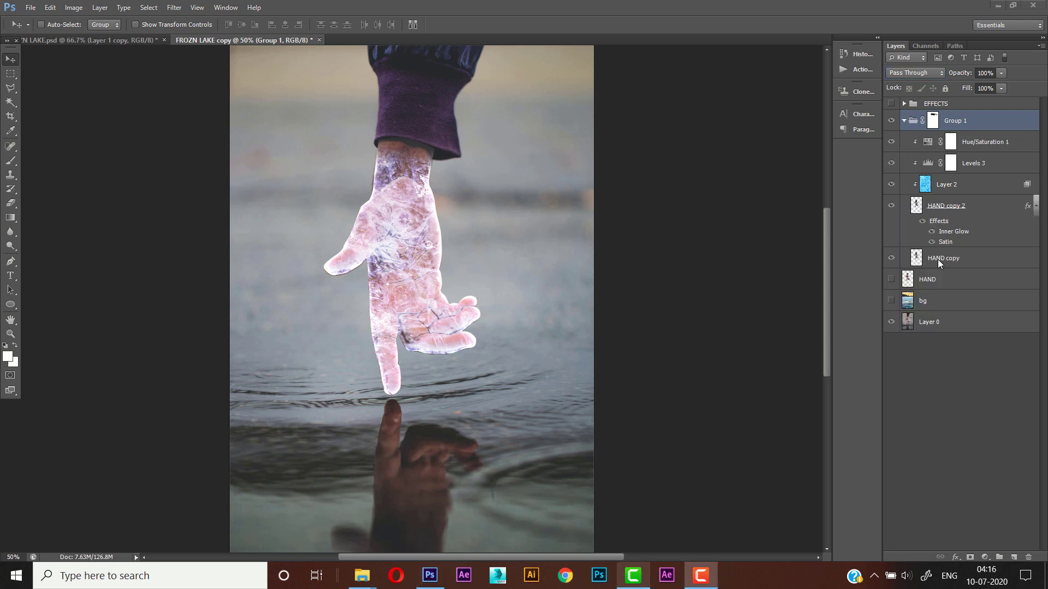
Step: Duplicate Hue/Saturation 1 and move the copy above Group 1 to wash the scene violet-blue
{"action": "left_click", "coordinate": [937, 260]}
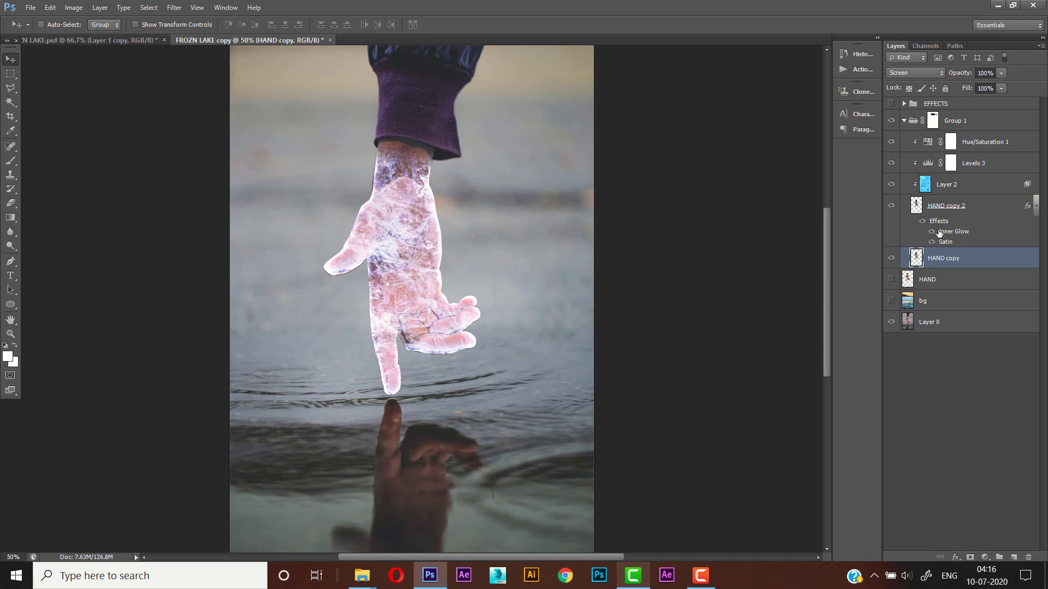
{"action": "left_click", "coordinate": [977, 151]}
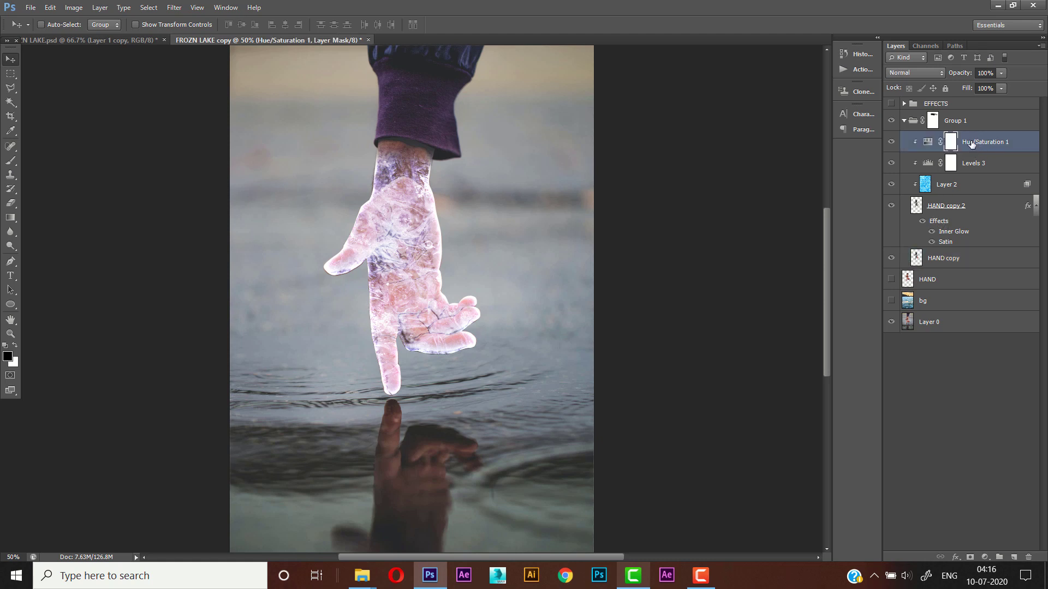
{"action": "key", "text": "ctrl+j"}
{"action": "left_click_drag", "start_coordinate": [963, 141], "coordinate": [935, 137]}
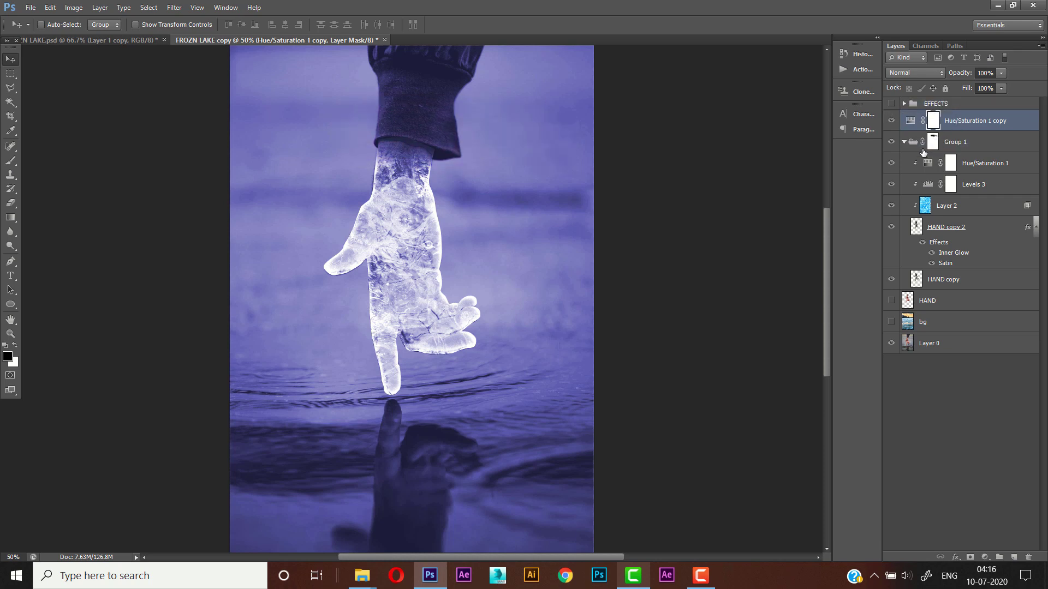
{"action": "left_click", "coordinate": [906, 146]}
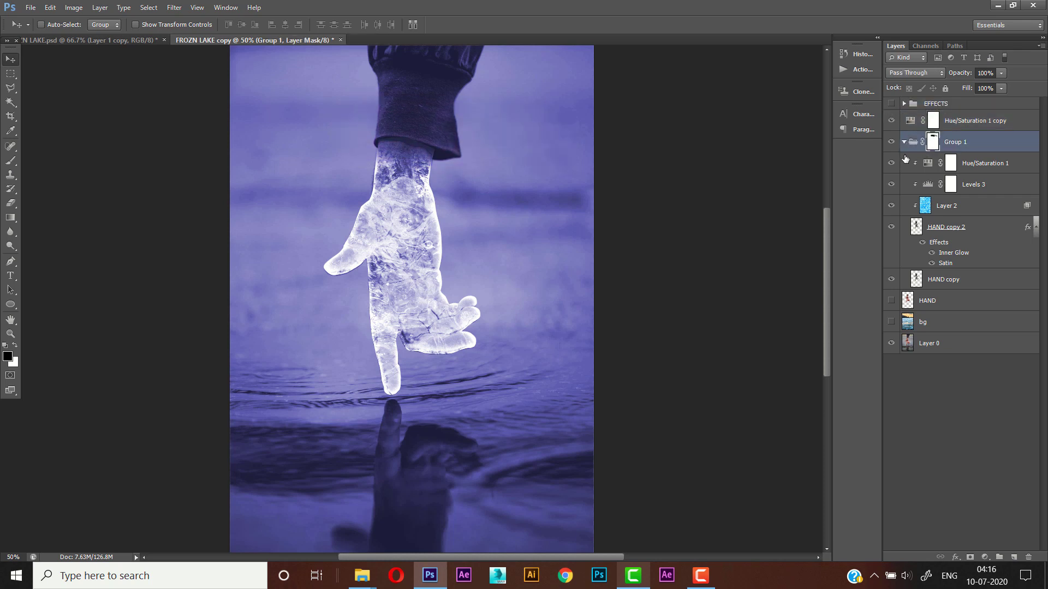
{"action": "left_click", "coordinate": [904, 142]}
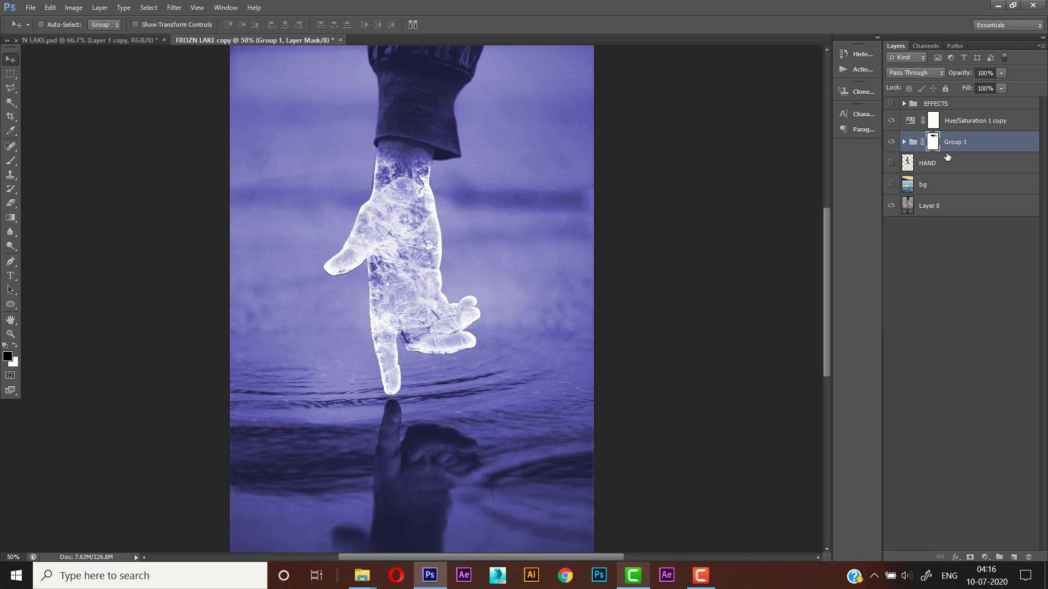
{"action": "left_click", "coordinate": [930, 108]}
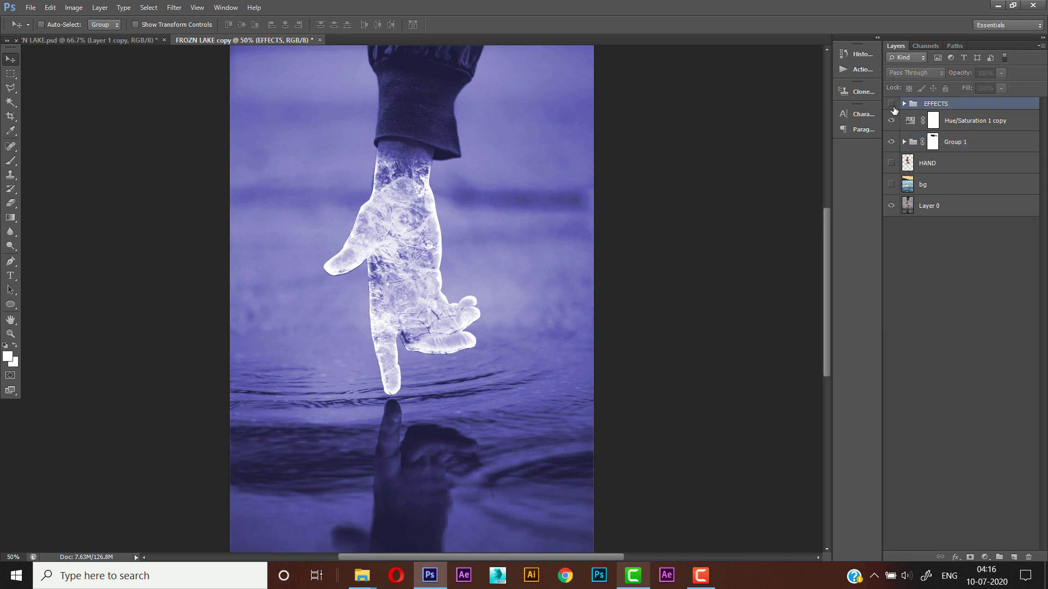
Step: Show and expand the EFFECTS group with its glass shard layers
{"action": "left_click", "coordinate": [892, 104]}
{"action": "left_click", "coordinate": [903, 103]}
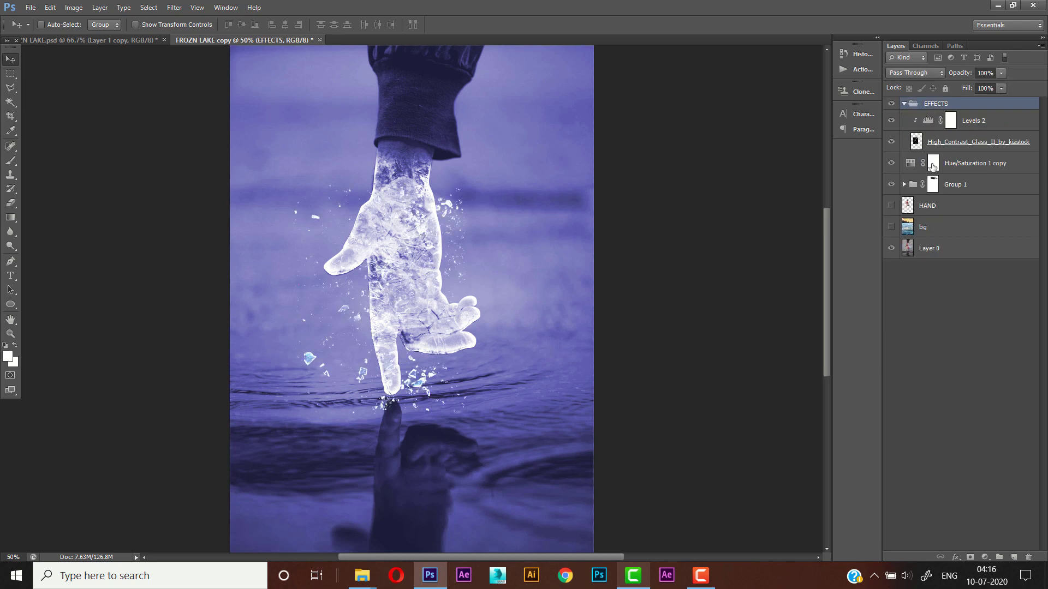
{"action": "left_click", "coordinate": [916, 145]}
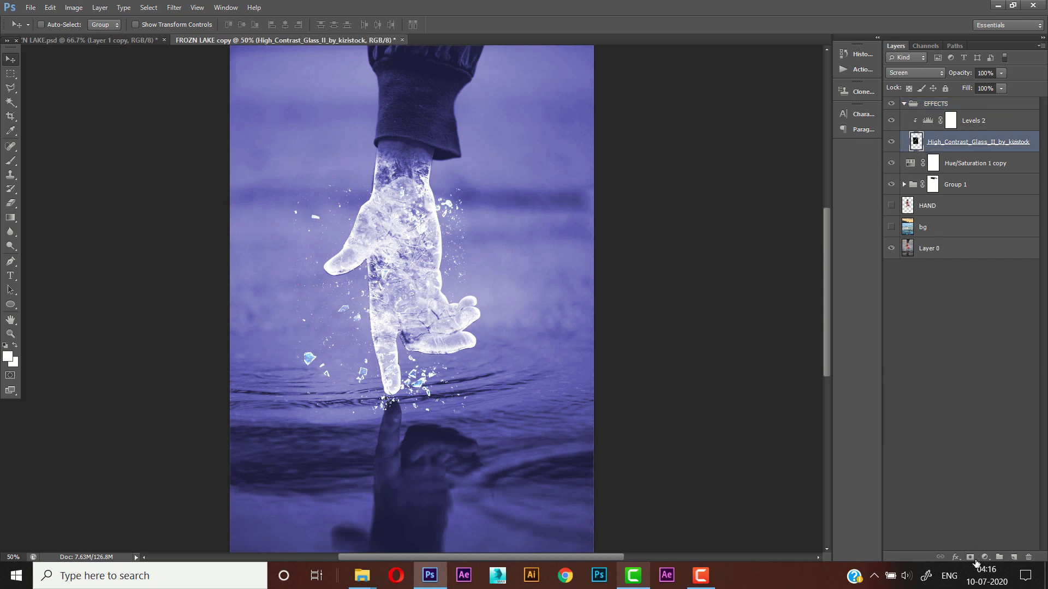
{"action": "left_click", "coordinate": [966, 108]}
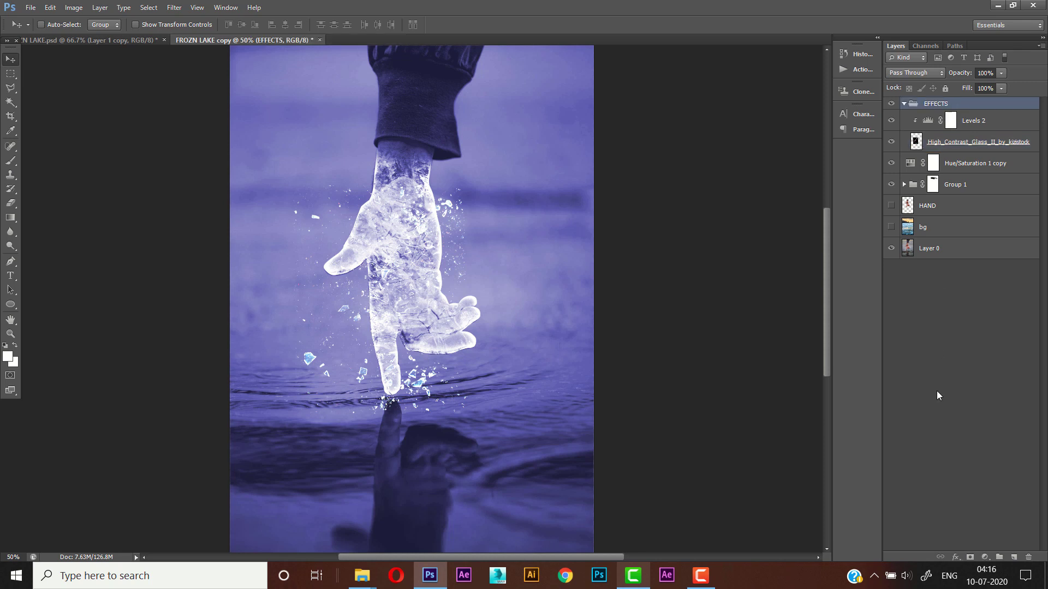
Step: Add a mask to EFFECTS and paint black with a 300 px brush to hide shards left of the hand
{"action": "left_click", "coordinate": [971, 557]}
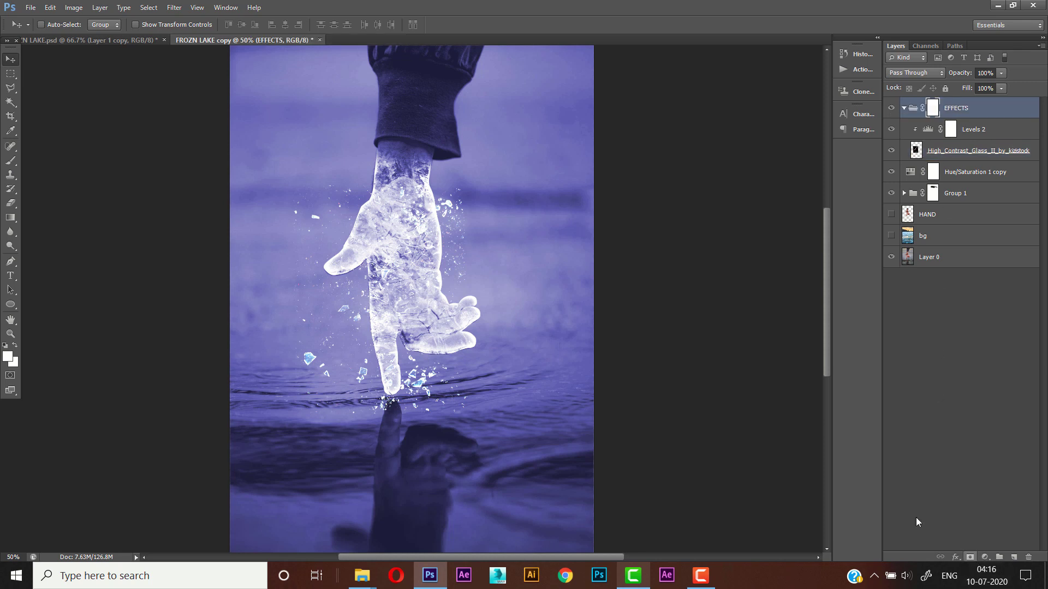
{"action": "left_click", "coordinate": [11, 161]}
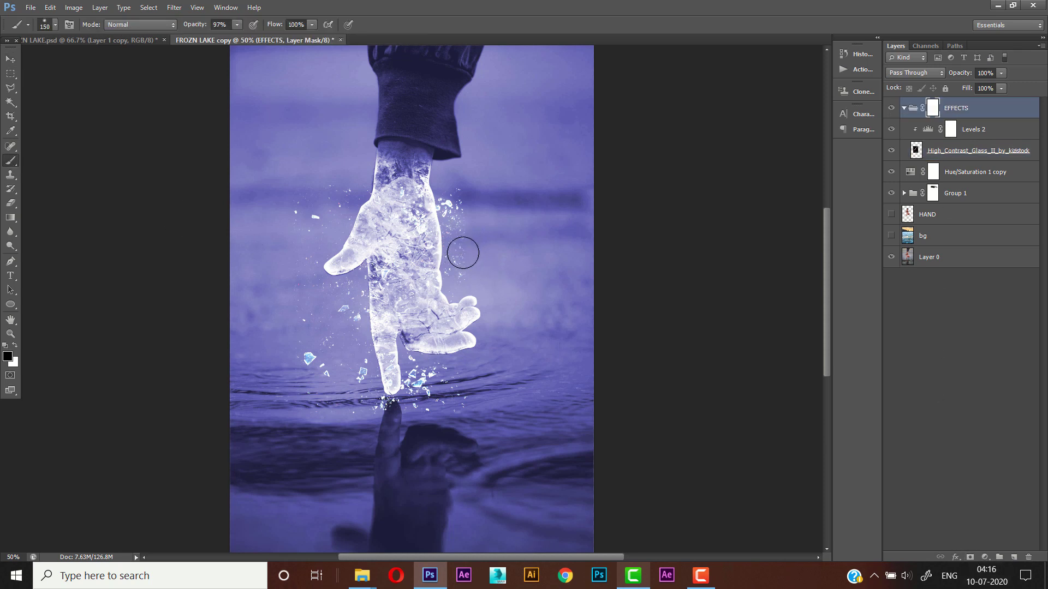
{"action": "key", "text": "bracketright"}
{"action": "key", "text": "bracketright"}
{"action": "key", "text": "bracketright"}
{"action": "key", "text": "bracketright"}
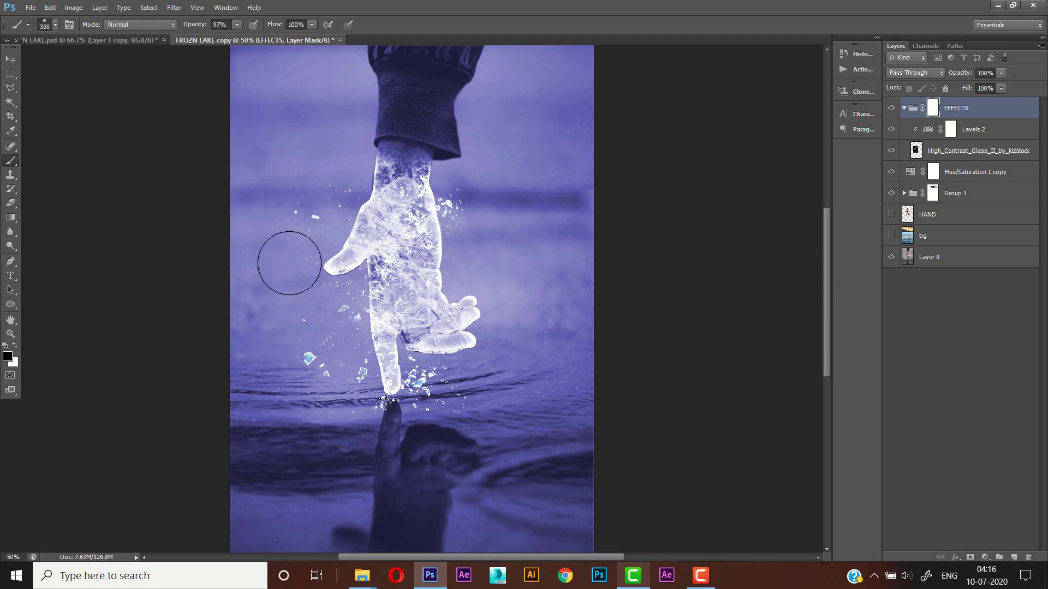
{"action": "mouse_move", "coordinate": [289, 261]}
{"action": "left_mouse_down"}
{"action": "mouse_move", "coordinate": [305, 304]}
{"action": "mouse_move", "coordinate": [292, 300]}
{"action": "mouse_move", "coordinate": [299, 245]}
{"action": "mouse_move", "coordinate": [285, 211]}
{"action": "mouse_move", "coordinate": [287, 273]}
{"action": "left_mouse_up"}
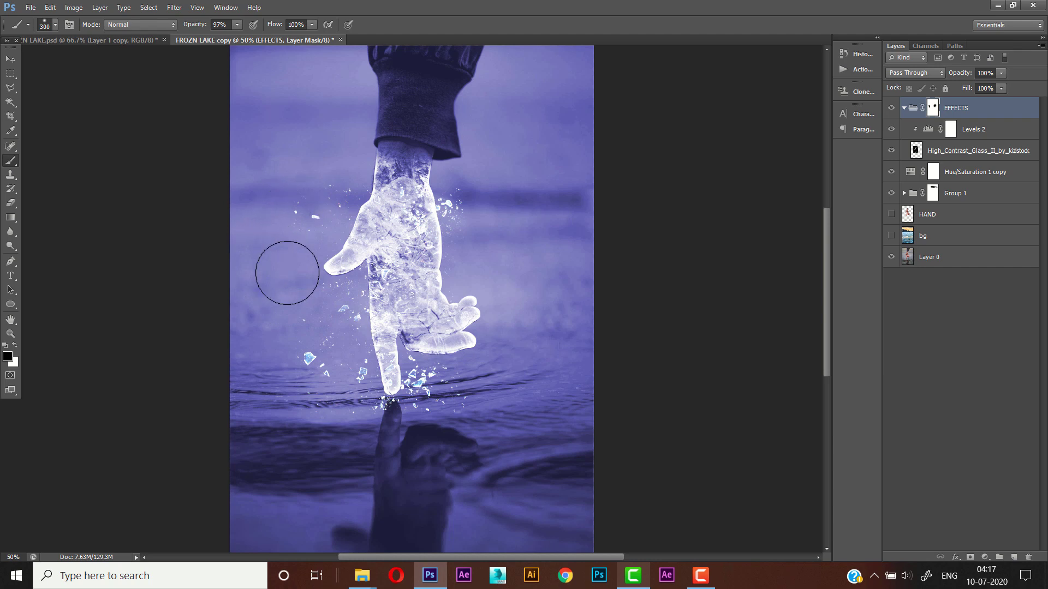
Step: Show the bg layer, add a mask, and paint out mountains and sky with an 800 px black brush
{"action": "left_click", "coordinate": [919, 240]}
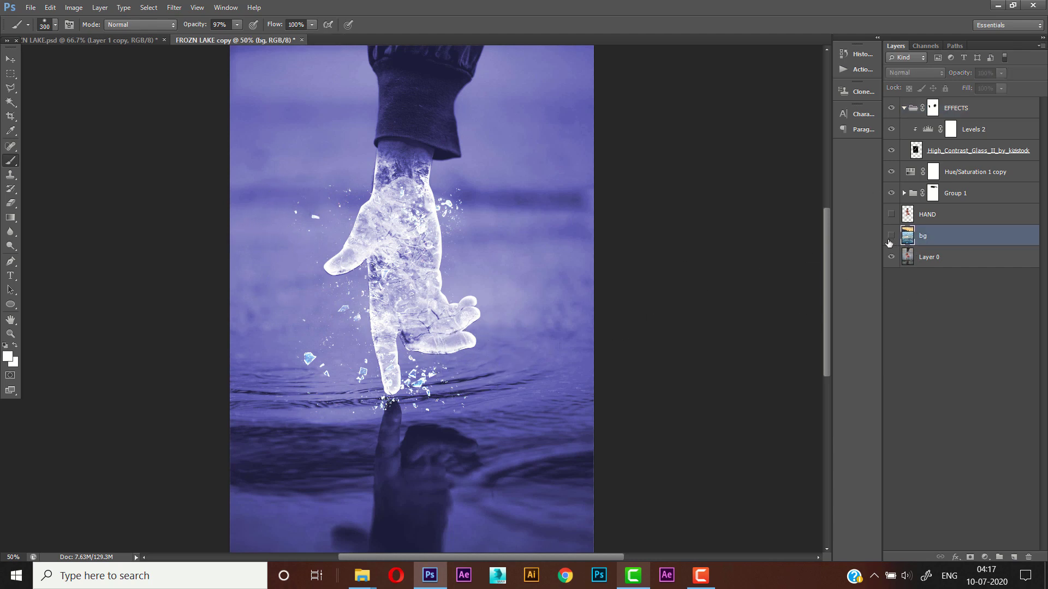
{"action": "left_click", "coordinate": [891, 236]}
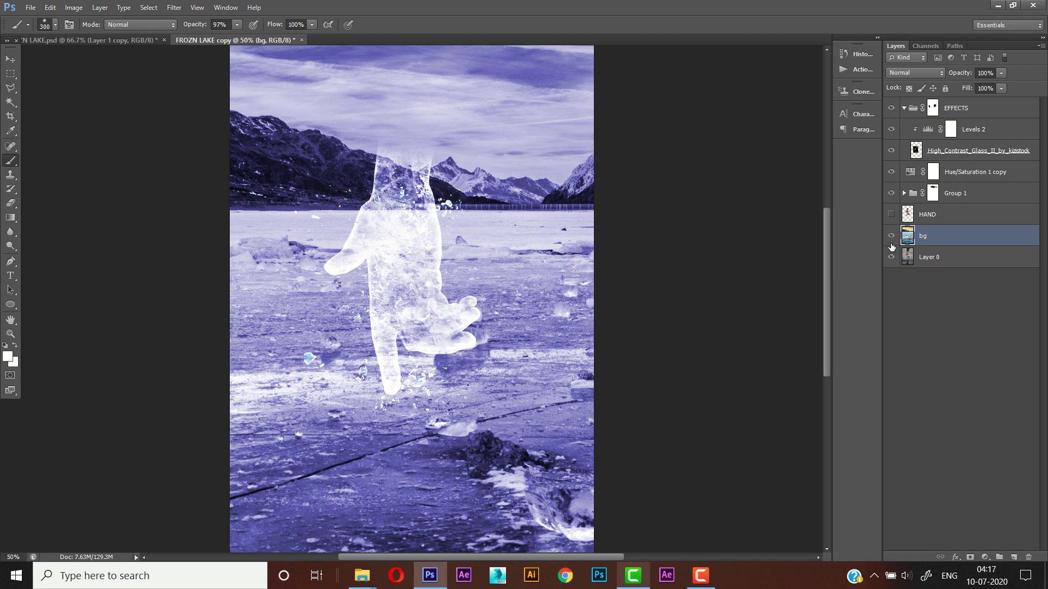
{"action": "left_click", "coordinate": [969, 558]}
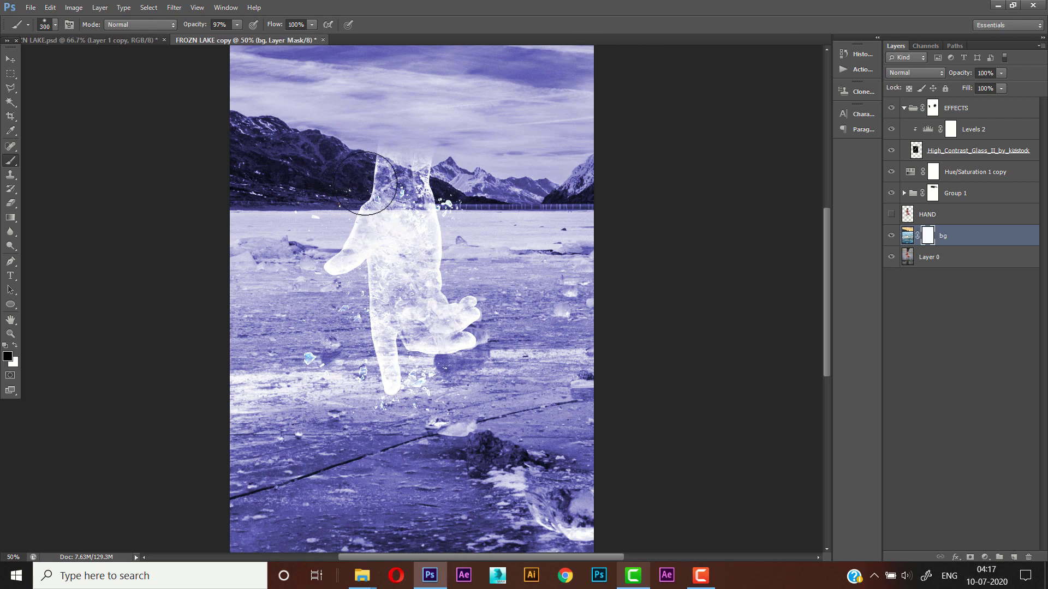
{"action": "key", "text": "bracketright"}
{"action": "key", "text": "bracketright"}
{"action": "key", "text": "bracketright"}
{"action": "key", "text": "bracketright"}
{"action": "key", "text": "bracketright"}
{"action": "key", "text": "bracketright"}
{"action": "key", "text": "bracketright"}
{"action": "key", "text": "bracketright"}
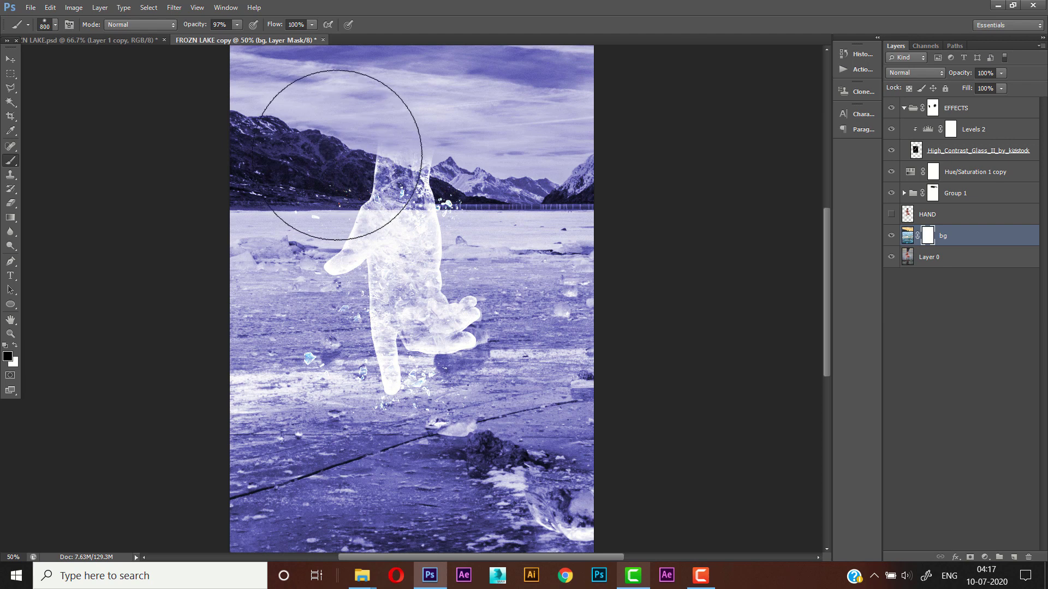
{"action": "left_click_drag", "start_coordinate": [245, 164], "coordinate": [662, 159]}
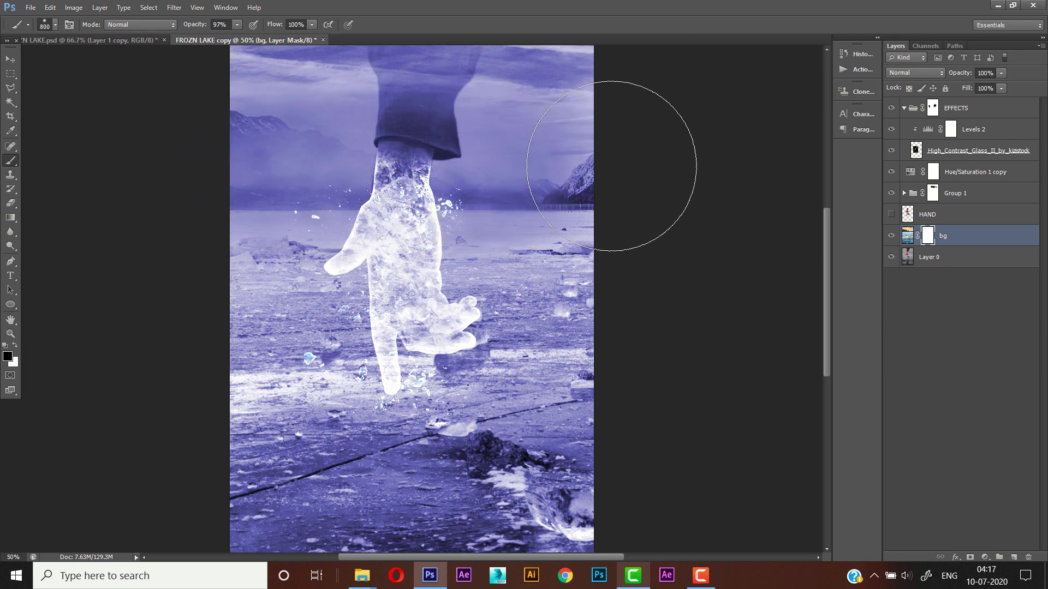
{"action": "left_click_drag", "start_coordinate": [164, 129], "coordinate": [417, 94]}
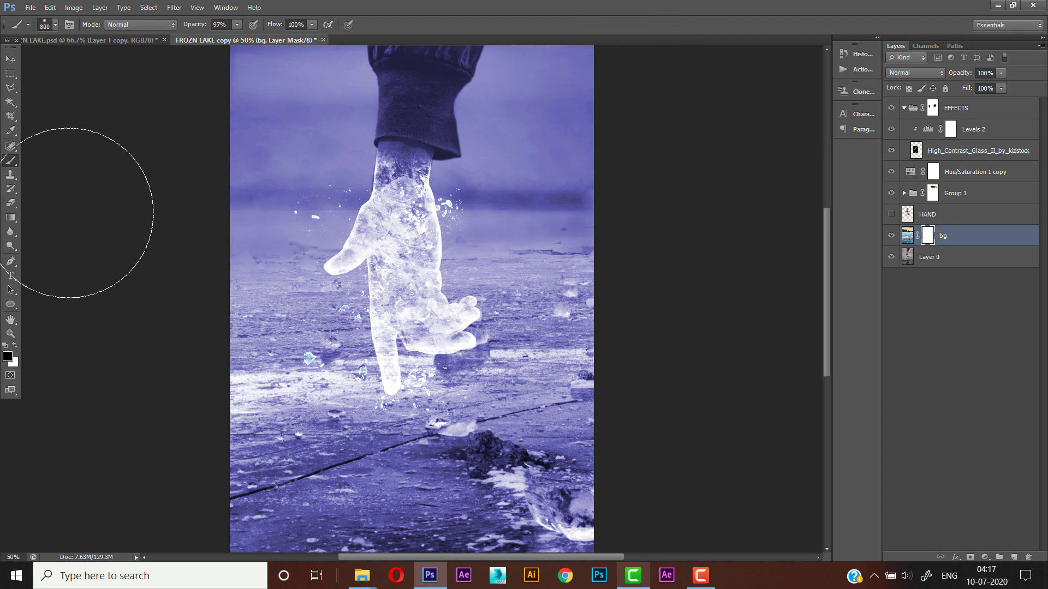
{"action": "left_click_drag", "start_coordinate": [99, 213], "coordinate": [661, 205]}
{"action": "mouse_move", "coordinate": [410, 242]}
{"action": "left_mouse_down"}
{"action": "mouse_move", "coordinate": [205, 264]}
{"action": "mouse_move", "coordinate": [630, 271]}
{"action": "mouse_move", "coordinate": [243, 308]}
{"action": "mouse_move", "coordinate": [669, 273]}
{"action": "left_mouse_up"}
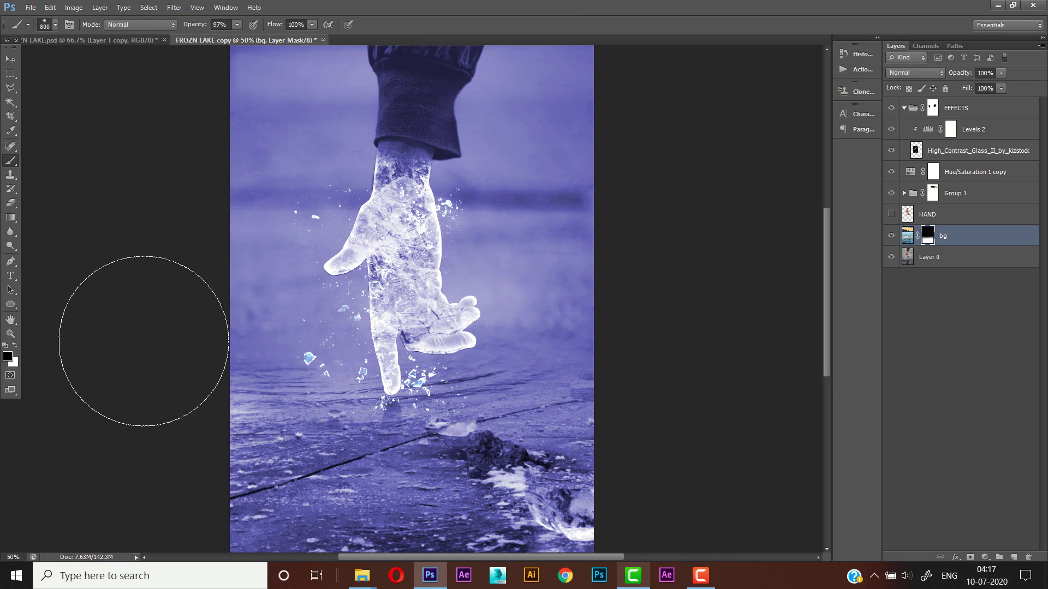
Step: Paint white at 73% opacity with a 100 px brush to restore an ice splash below the hand
{"action": "left_click", "coordinate": [15, 345]}
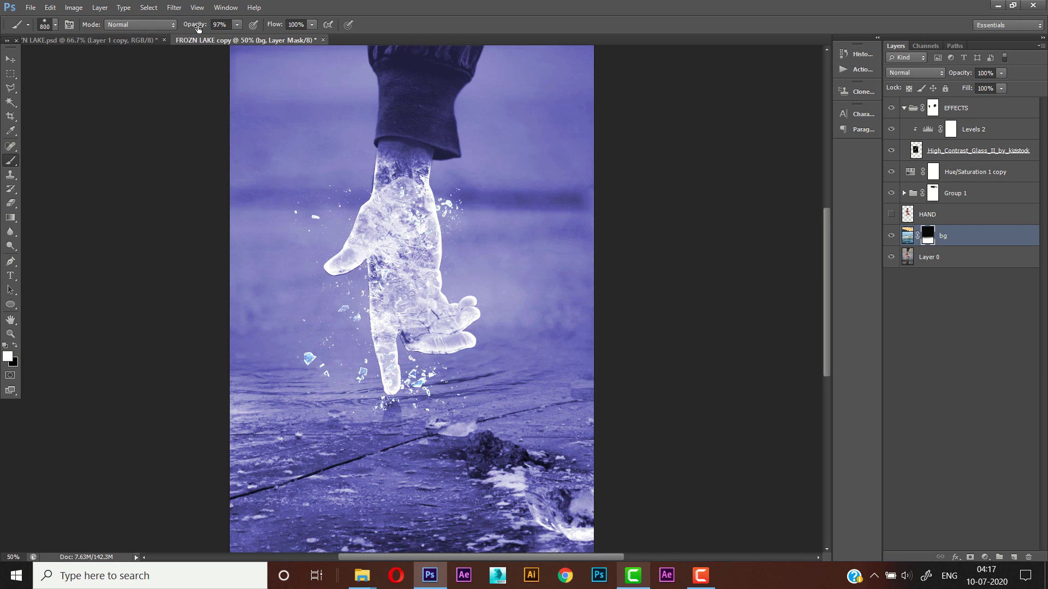
{"action": "left_click_drag", "start_coordinate": [198, 28], "coordinate": [184, 31]}
{"action": "key", "text": "bracketleft"}
{"action": "key", "text": "bracketleft"}
{"action": "key", "text": "bracketleft"}
{"action": "key", "text": "bracketleft"}
{"action": "key", "text": "bracketleft"}
{"action": "key", "text": "bracketleft"}
{"action": "key", "text": "bracketleft"}
{"action": "key", "text": "bracketleft"}
{"action": "key", "text": "bracketleft"}
{"action": "key", "text": "bracketleft"}
{"action": "key", "text": "bracketleft"}
{"action": "mouse_move", "coordinate": [436, 431]}
{"action": "left_mouse_down"}
{"action": "mouse_move", "coordinate": [472, 423]}
{"action": "mouse_move", "coordinate": [428, 428]}
{"action": "mouse_move", "coordinate": [486, 420]}
{"action": "mouse_move", "coordinate": [444, 418]}
{"action": "mouse_move", "coordinate": [437, 442]}
{"action": "mouse_move", "coordinate": [368, 452]}
{"action": "mouse_move", "coordinate": [480, 437]}
{"action": "left_mouse_up"}
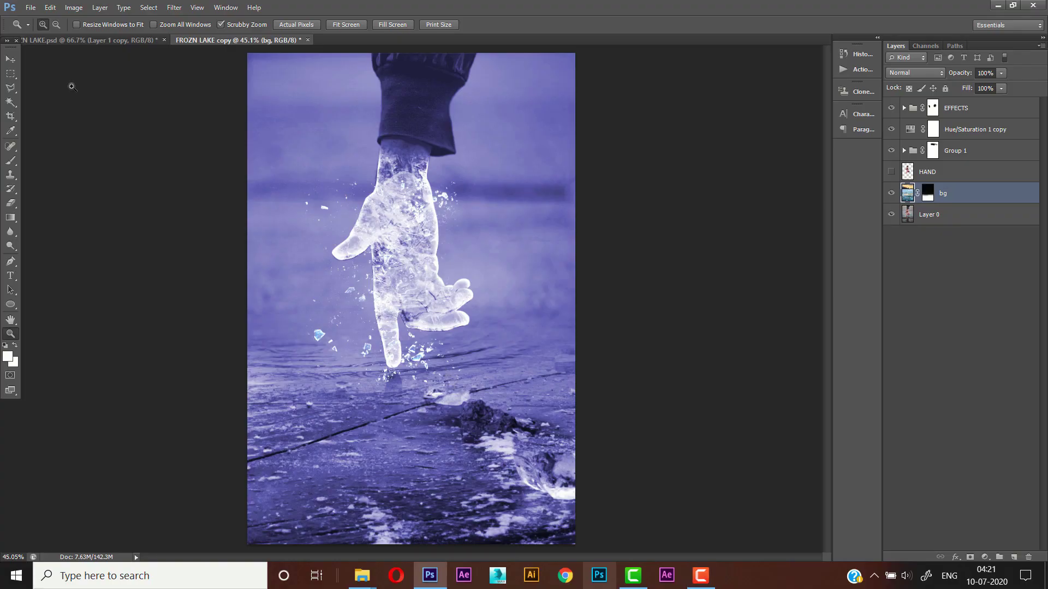
Step: Zoom in to about 300% and pan across the fingers and palm to inspect the hand's edges
{"action": "left_click", "coordinate": [10, 58]}
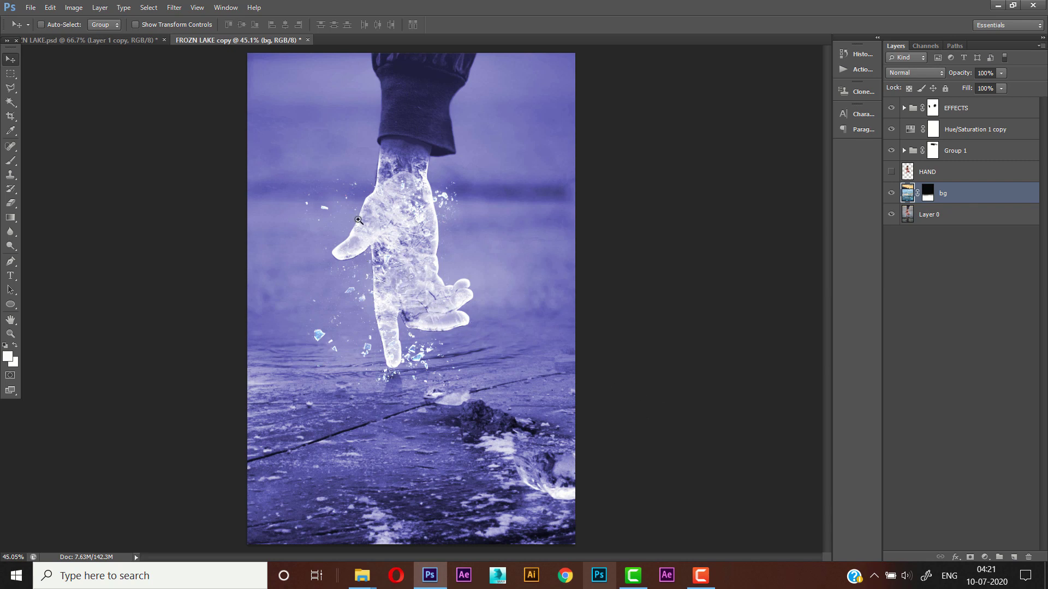
{"action": "scroll", "coordinate": [365, 228], "scroll_direction": "up", "scroll_amount": 4}
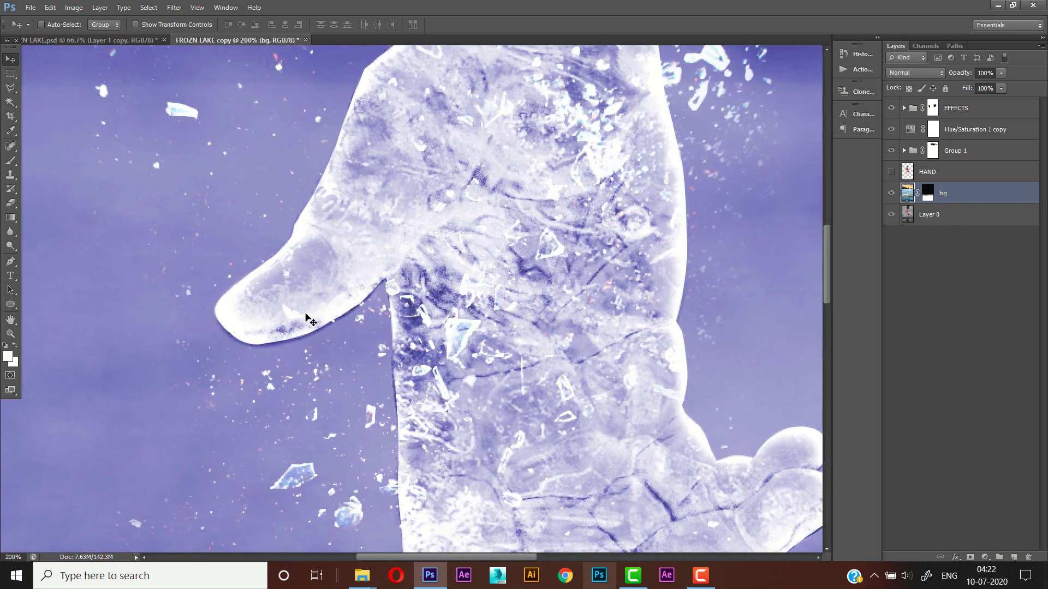
{"action": "left_click_drag", "start_coordinate": [321, 333], "coordinate": [355, 267]}
{"action": "scroll", "coordinate": [379, 248], "scroll_direction": "up", "scroll_amount": 2}
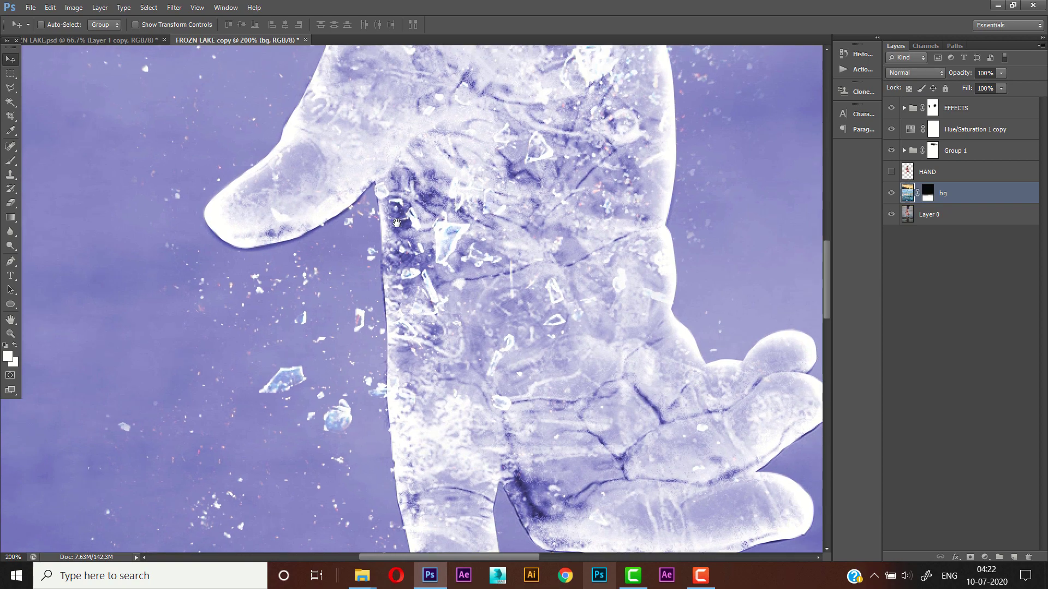
{"action": "scroll", "coordinate": [398, 218], "scroll_direction": "up", "scroll_amount": 4}
{"action": "scroll", "coordinate": [400, 224], "scroll_direction": "up", "scroll_amount": 5}
{"action": "scroll", "coordinate": [374, 240], "scroll_direction": "up", "scroll_amount": 1}
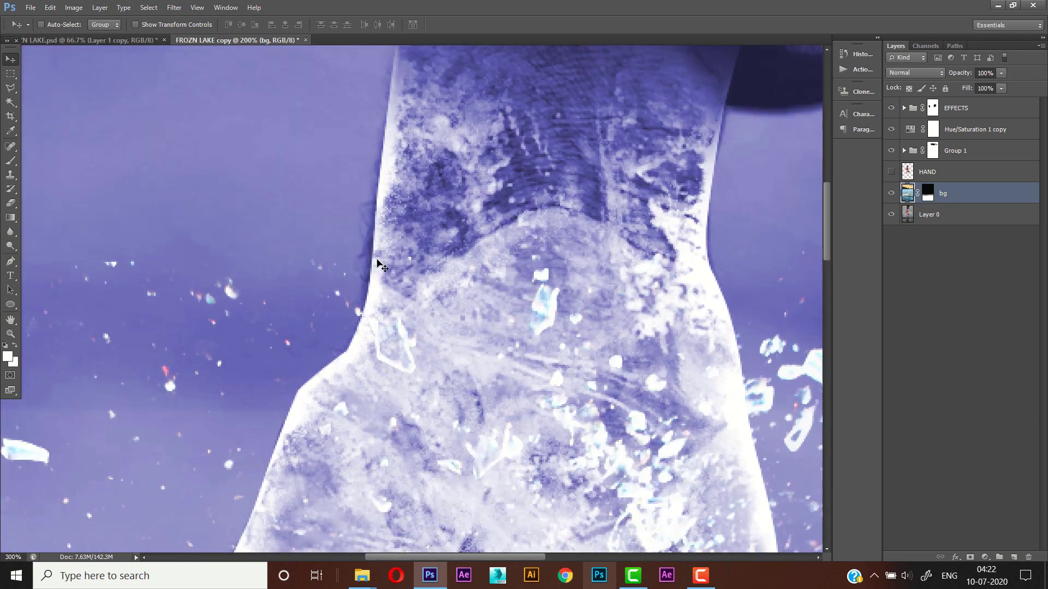
{"action": "left_click", "coordinate": [969, 107]}
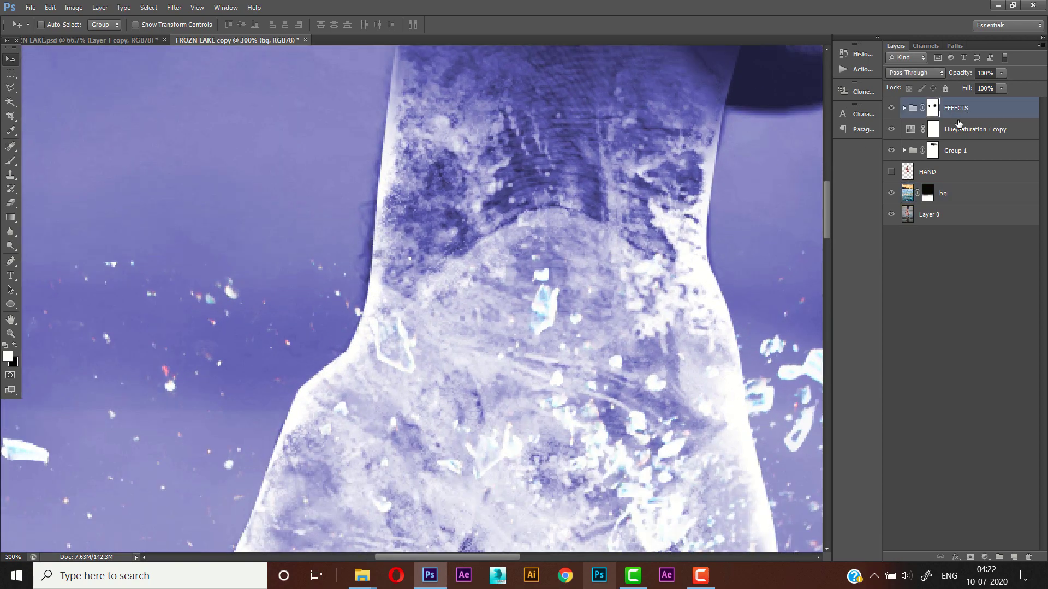
Step: On a new Layer 3 above EFFECTS, paint white frost wisps along the wrist with a pressure-sized brush at 100% opacity
{"action": "left_click", "coordinate": [1013, 557]}
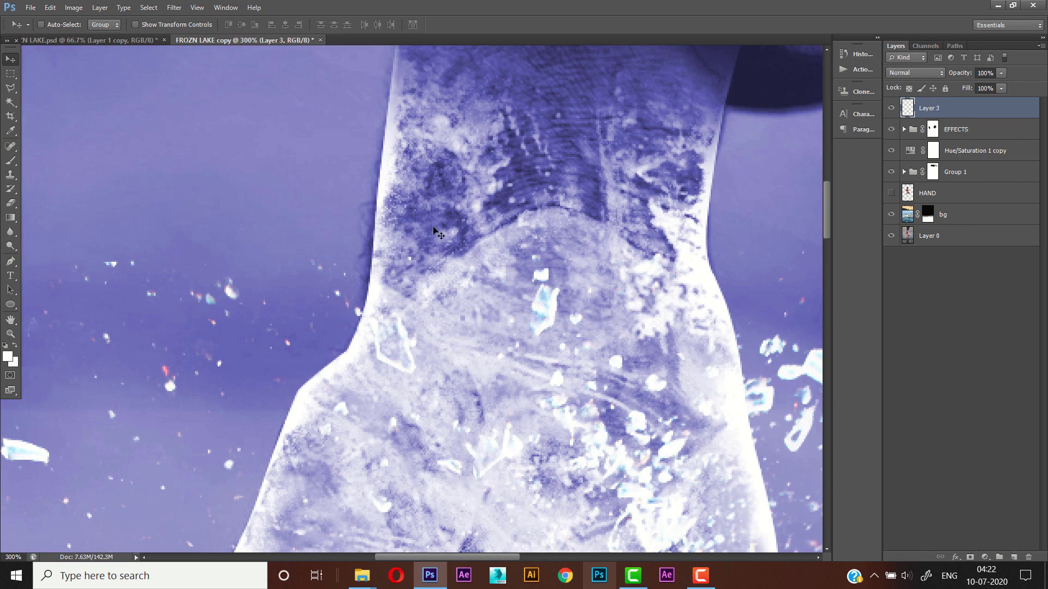
{"action": "left_click", "coordinate": [10, 161]}
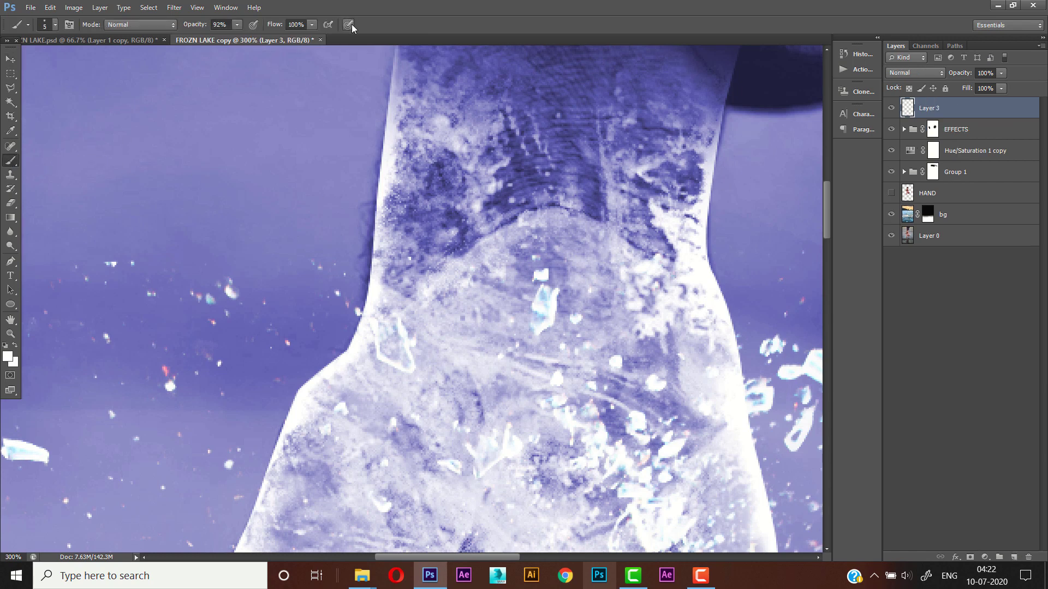
{"action": "left_click", "coordinate": [348, 25]}
{"action": "left_click_drag", "start_coordinate": [201, 27], "coordinate": [197, 27]}
{"action": "mouse_move", "coordinate": [192, 26]}
{"action": "left_mouse_down"}
{"action": "mouse_move", "coordinate": [208, 25]}
{"action": "mouse_move", "coordinate": [193, 30]}
{"action": "left_mouse_up"}
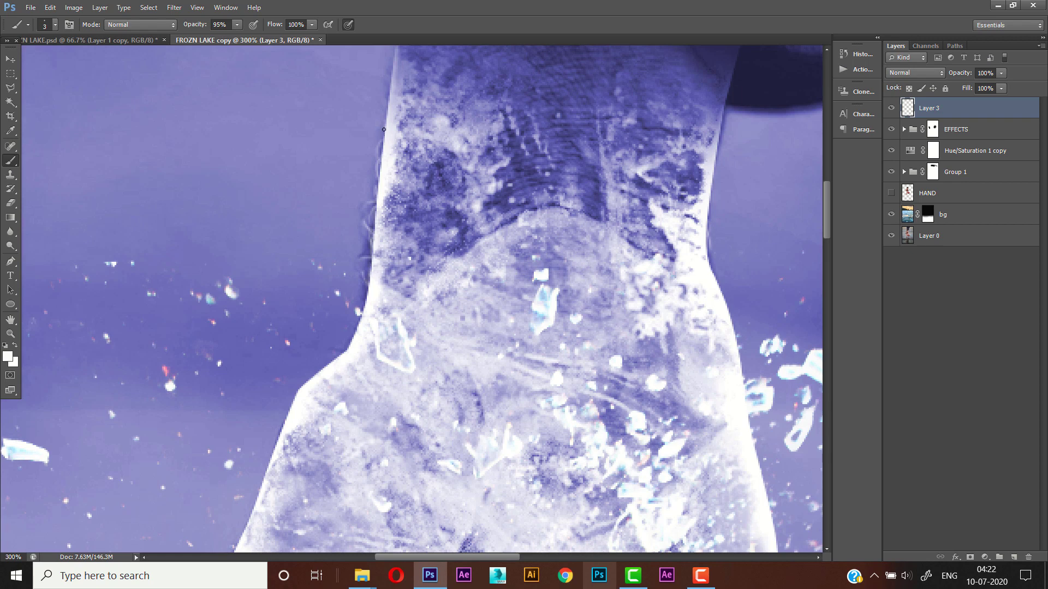
Step: Add a layer above HAND and clone blue background over the yellowish glow at the hair edge
{"action": "left_click", "coordinate": [936, 202]}
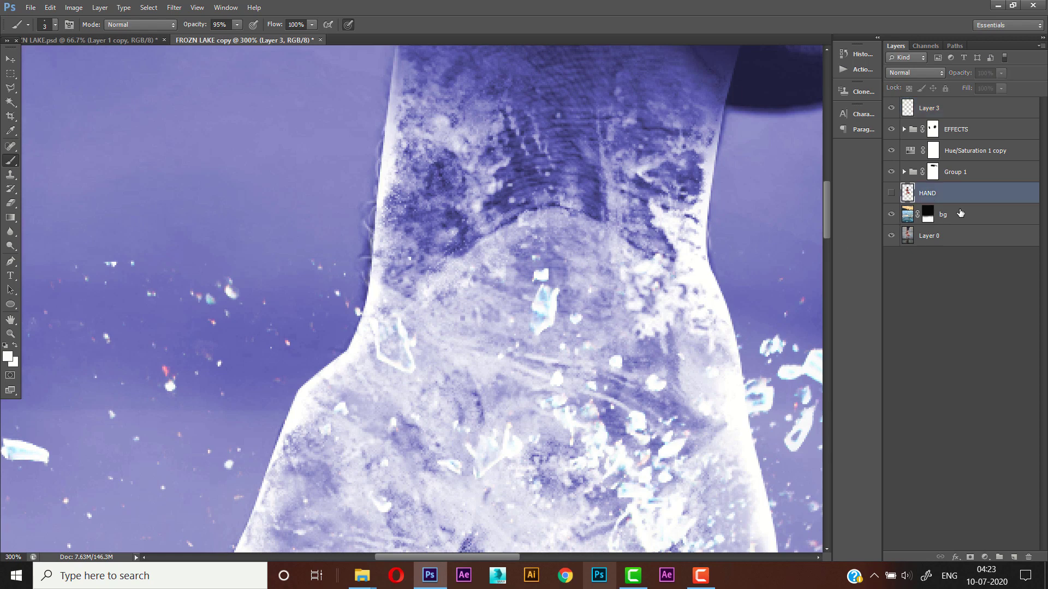
{"action": "left_click", "coordinate": [1012, 558]}
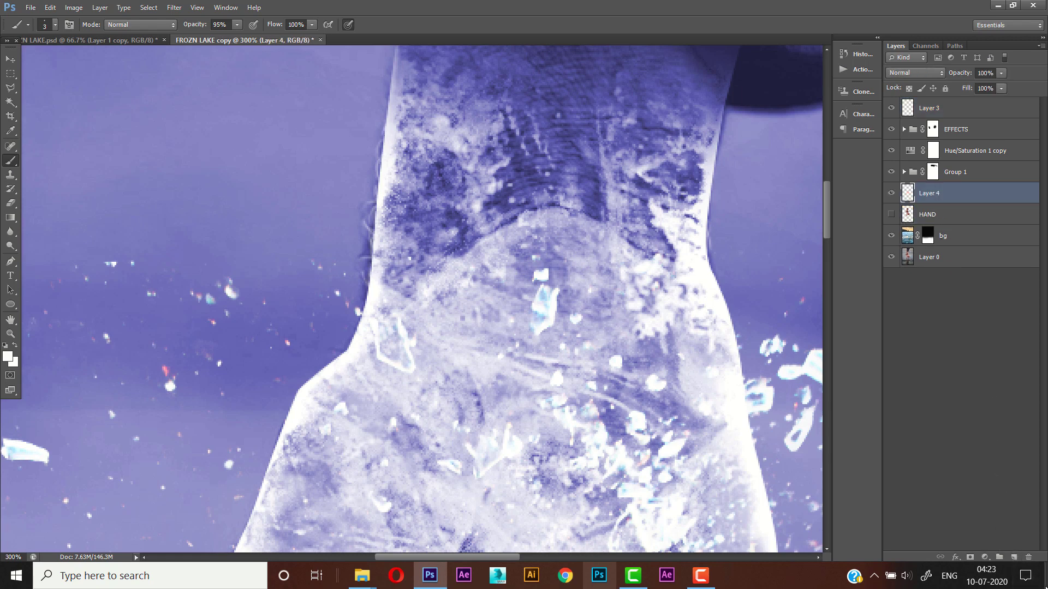
{"action": "left_click", "coordinate": [10, 177]}
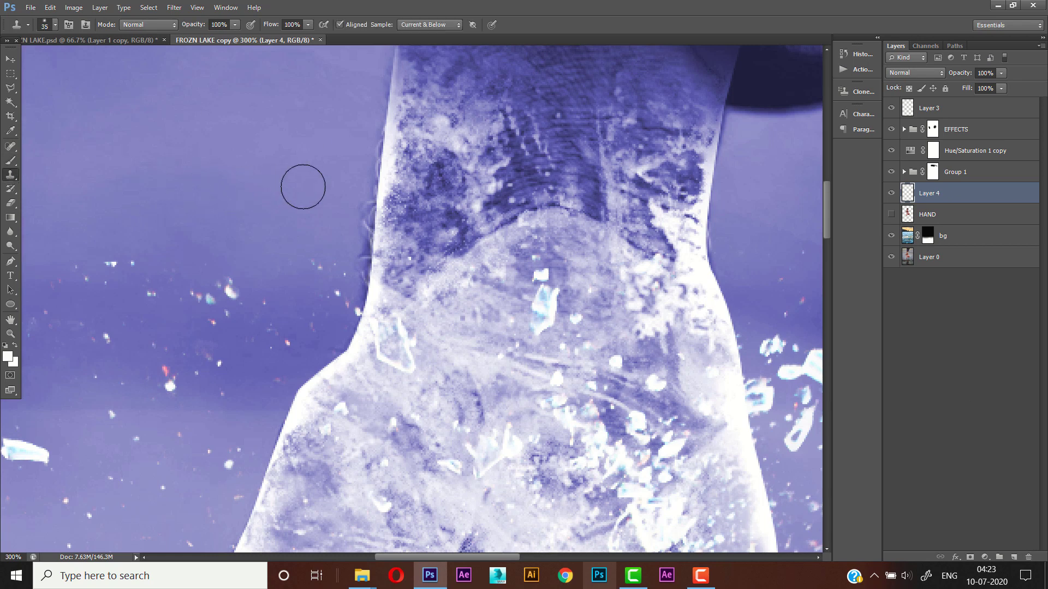
{"action": "left_click", "coordinate": [338, 209], "text": "alt"}
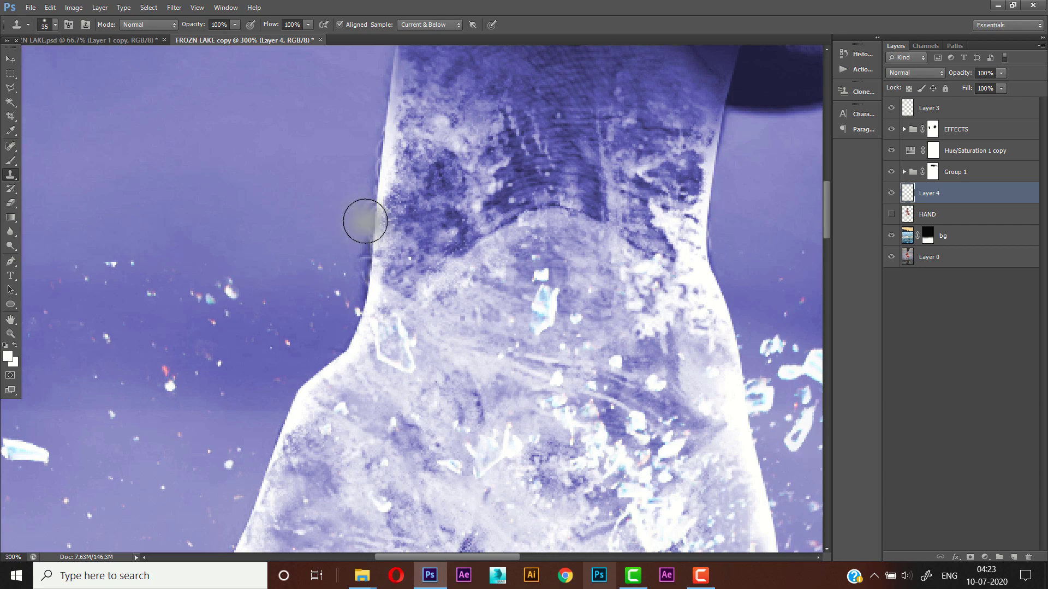
{"action": "mouse_move", "coordinate": [367, 240]}
{"action": "left_mouse_down"}
{"action": "mouse_move", "coordinate": [363, 307]}
{"action": "mouse_move", "coordinate": [380, 191]}
{"action": "left_mouse_up"}
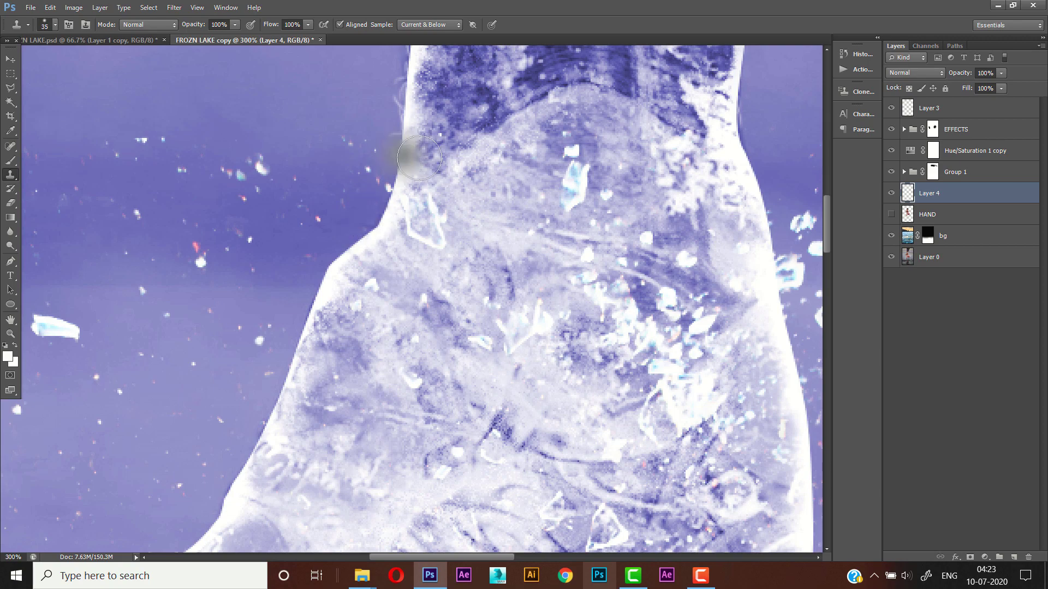
{"action": "left_click_drag", "start_coordinate": [361, 227], "coordinate": [358, 207]}
Step: Clone-blend the finger's lower edge and both arm edges into the background, refining at brush size 10
{"action": "mouse_move", "coordinate": [350, 258]}
{"action": "left_mouse_down"}
{"action": "mouse_move", "coordinate": [404, 118]}
{"action": "mouse_move", "coordinate": [452, 90]}
{"action": "left_mouse_up"}
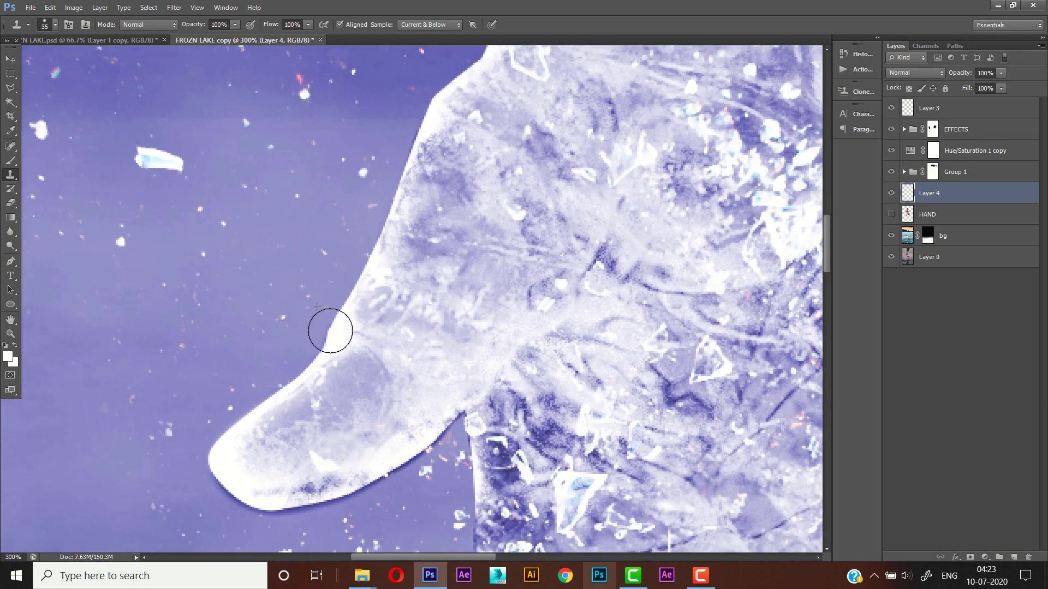
{"action": "scroll", "coordinate": [323, 344], "scroll_direction": "down", "scroll_amount": 5}
{"action": "left_click", "coordinate": [234, 350], "text": "alt"}
{"action": "mouse_move", "coordinate": [250, 322]}
{"action": "left_mouse_down"}
{"action": "mouse_move", "coordinate": [306, 339]}
{"action": "mouse_move", "coordinate": [440, 281]}
{"action": "mouse_move", "coordinate": [461, 241]}
{"action": "mouse_move", "coordinate": [444, 266]}
{"action": "left_mouse_up"}
{"action": "mouse_move", "coordinate": [464, 304]}
{"action": "left_mouse_down"}
{"action": "mouse_move", "coordinate": [461, 285]}
{"action": "mouse_move", "coordinate": [495, 252]}
{"action": "mouse_move", "coordinate": [500, 405]}
{"action": "mouse_move", "coordinate": [486, 467]}
{"action": "left_mouse_up"}
{"action": "mouse_move", "coordinate": [486, 467]}
{"action": "left_mouse_down"}
{"action": "mouse_move", "coordinate": [441, 218]}
{"action": "mouse_move", "coordinate": [477, 322]}
{"action": "mouse_move", "coordinate": [496, 478]}
{"action": "mouse_move", "coordinate": [480, 360]}
{"action": "mouse_move", "coordinate": [428, 284]}
{"action": "mouse_move", "coordinate": [486, 460]}
{"action": "mouse_move", "coordinate": [433, 265]}
{"action": "mouse_move", "coordinate": [427, 273]}
{"action": "left_mouse_up"}
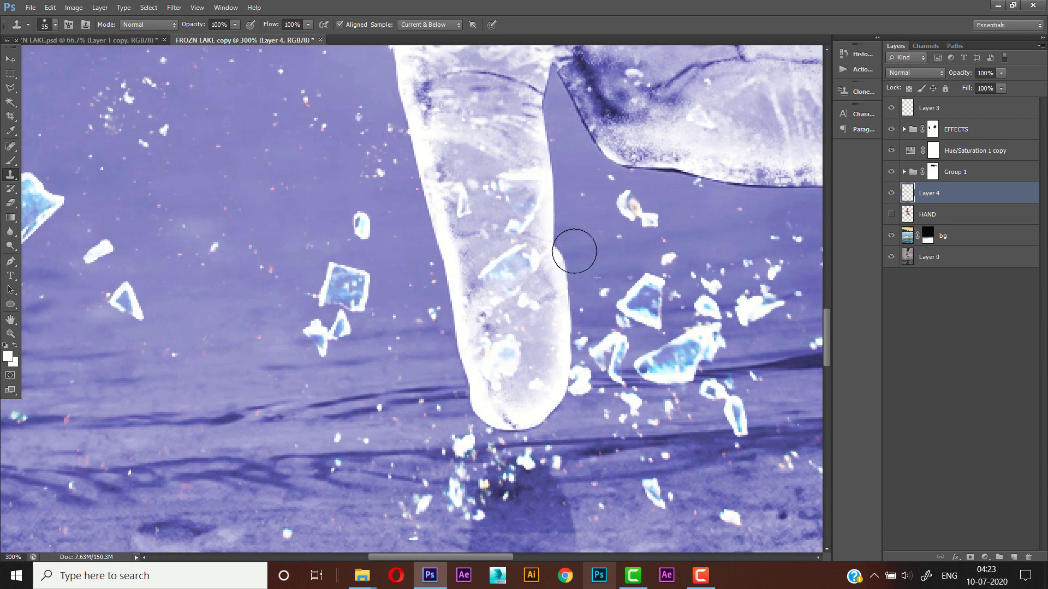
{"action": "left_click_drag", "start_coordinate": [561, 247], "coordinate": [544, 181]}
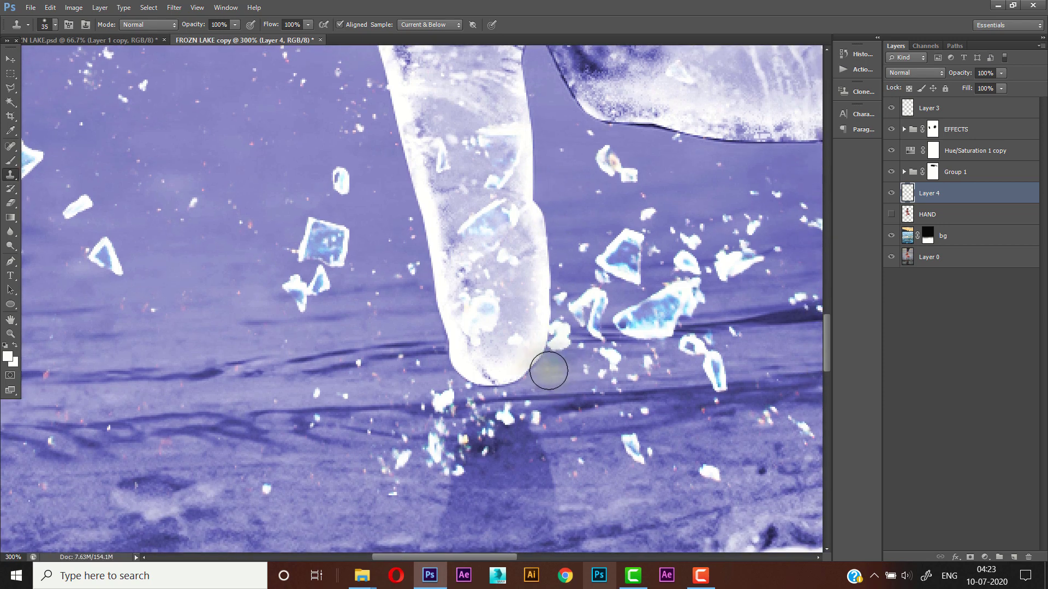
{"action": "key", "text": "bracketleft"}
{"action": "key", "text": "bracketleft"}
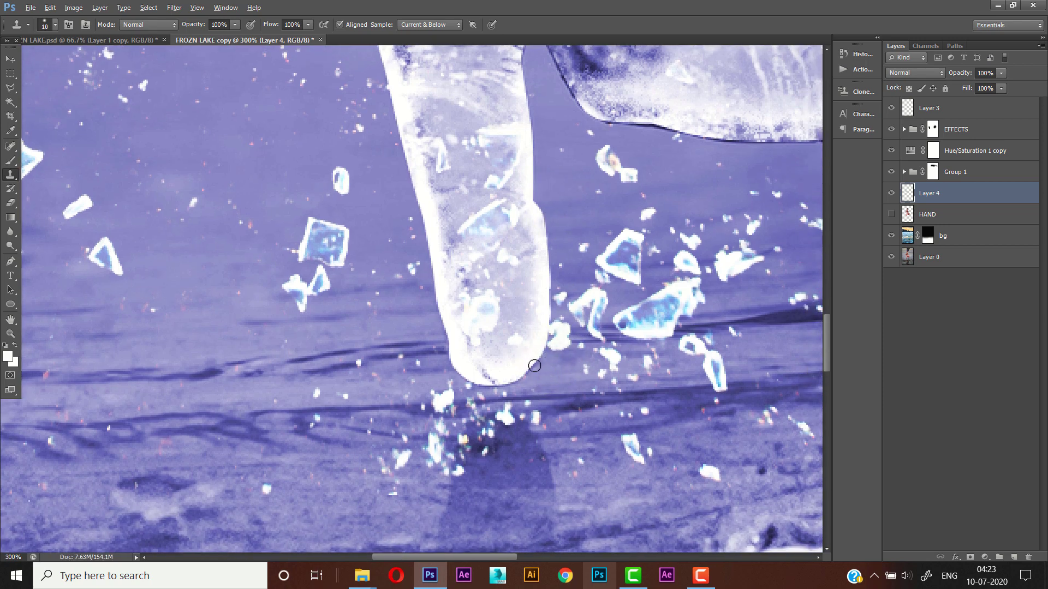
{"action": "left_click_drag", "start_coordinate": [533, 367], "coordinate": [514, 387]}
Step: Lighten the dark line along the finger's right edge with a size 25 clone brush, then review at 200%
{"action": "left_click_drag", "start_coordinate": [632, 126], "coordinate": [539, 236]}
{"action": "key", "text": "bracketright"}
{"action": "key", "text": "bracketright"}
{"action": "key", "text": "bracketright"}
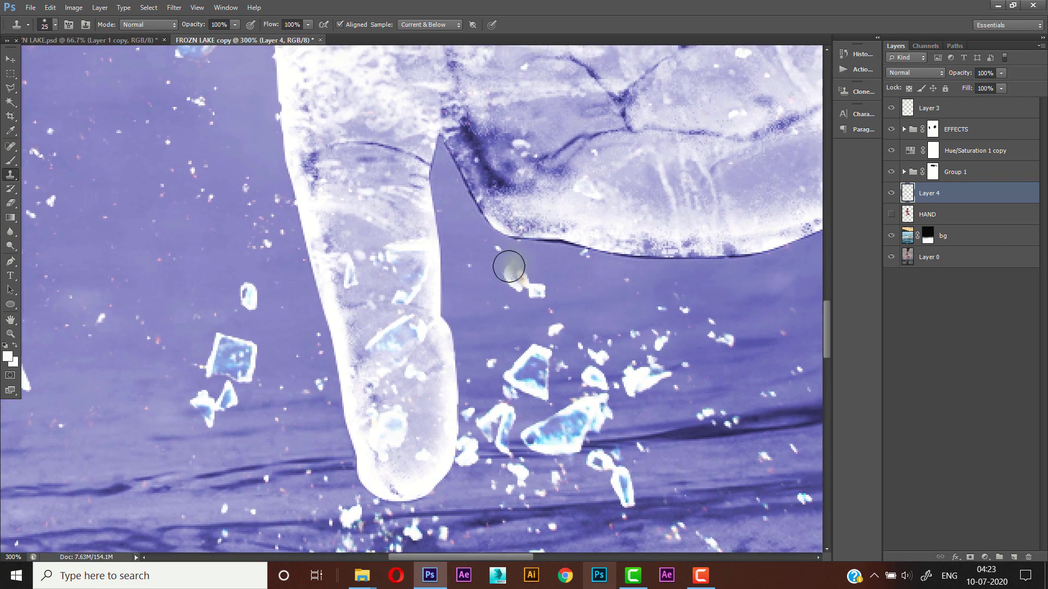
{"action": "mouse_move", "coordinate": [440, 143]}
{"action": "left_mouse_down"}
{"action": "mouse_move", "coordinate": [484, 222]}
{"action": "mouse_move", "coordinate": [535, 248]}
{"action": "left_mouse_up"}
{"action": "key", "text": "ctrl+z"}
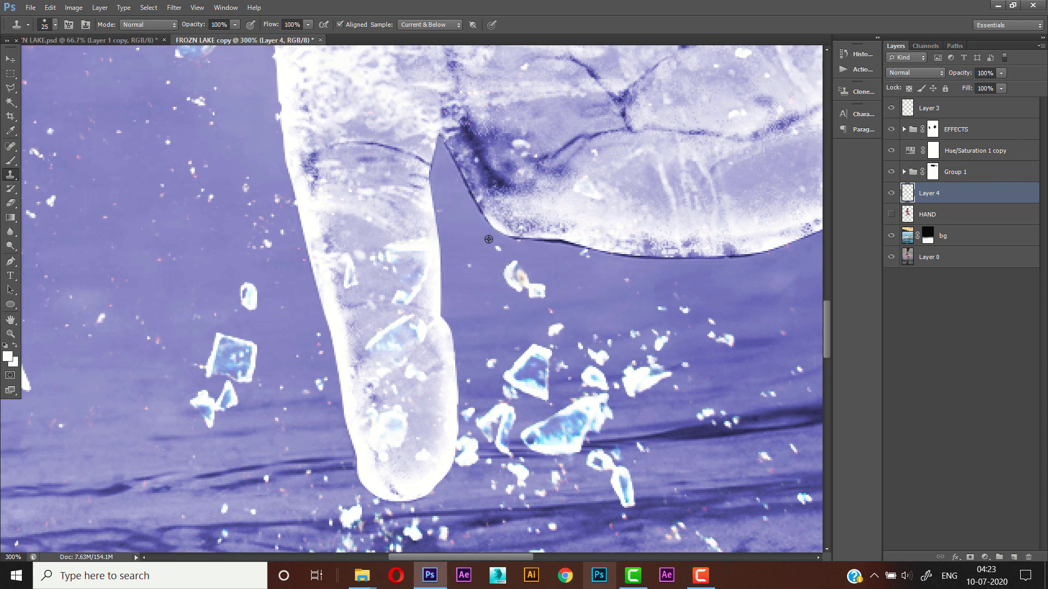
{"action": "left_click", "coordinate": [462, 197], "text": "alt"}
{"action": "mouse_move", "coordinate": [458, 148]}
{"action": "left_mouse_down"}
{"action": "mouse_move", "coordinate": [475, 203]}
{"action": "mouse_move", "coordinate": [532, 238]}
{"action": "mouse_move", "coordinate": [767, 245]}
{"action": "mouse_move", "coordinate": [546, 227]}
{"action": "left_mouse_up"}
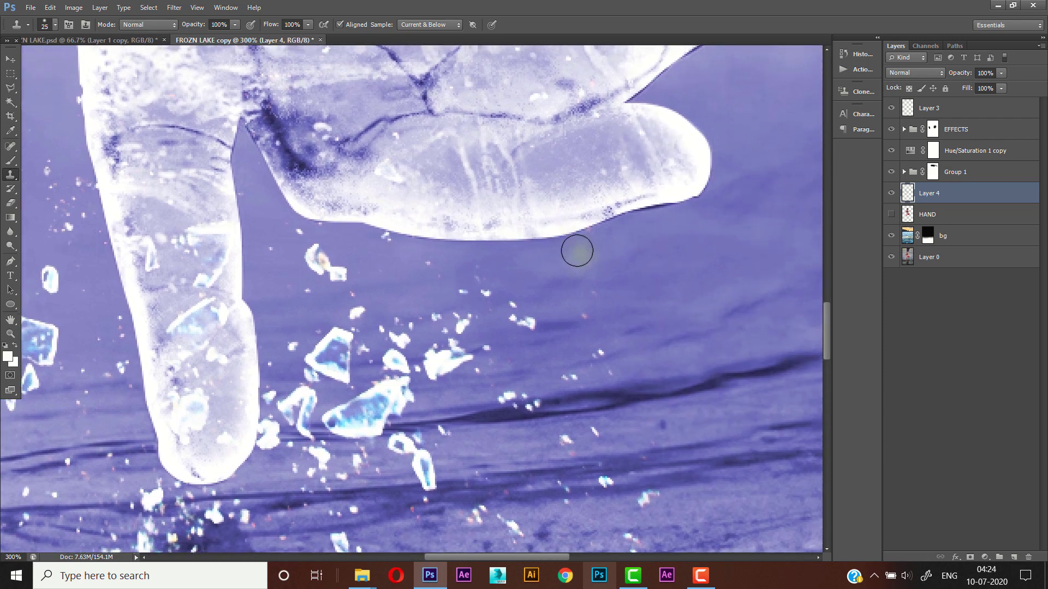
{"action": "left_click", "coordinate": [651, 201], "text": "alt"}
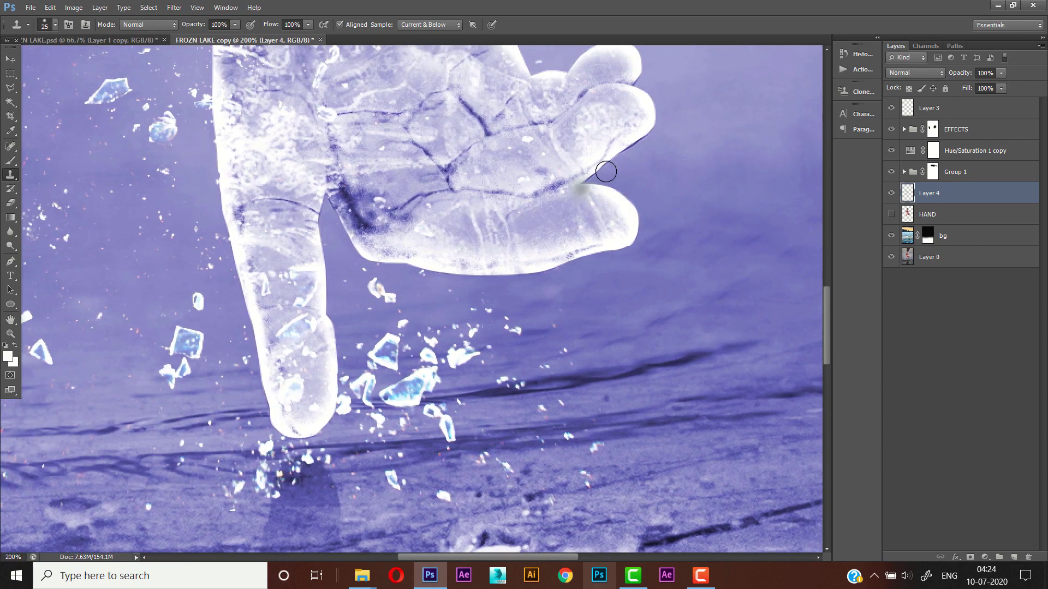
{"action": "left_click_drag", "start_coordinate": [650, 133], "coordinate": [576, 301]}
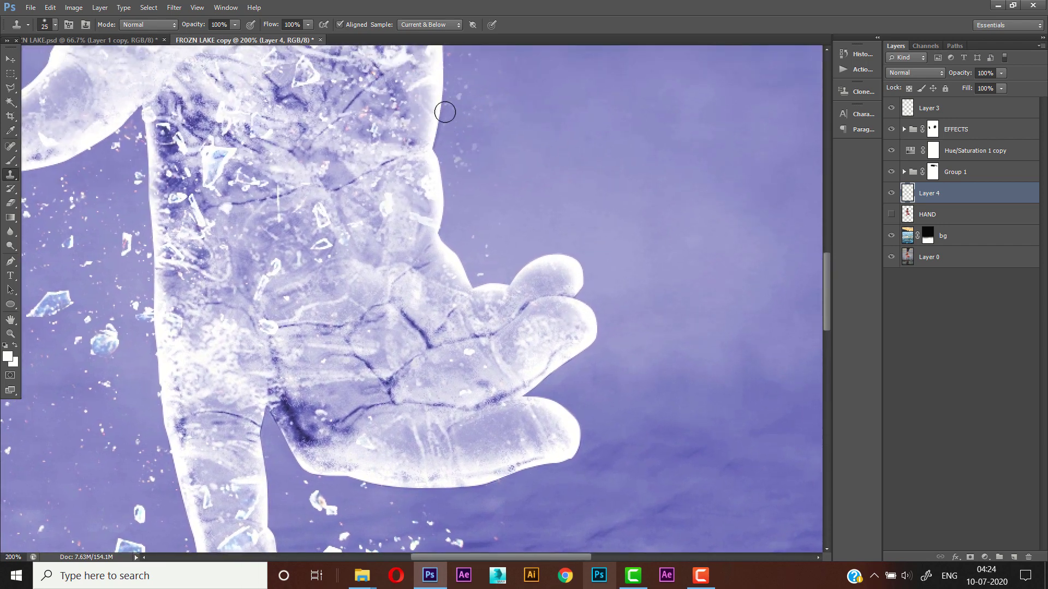
{"action": "left_click_drag", "start_coordinate": [435, 150], "coordinate": [453, 294]}
{"action": "scroll", "coordinate": [437, 240], "scroll_direction": "down", "scroll_amount": 3}
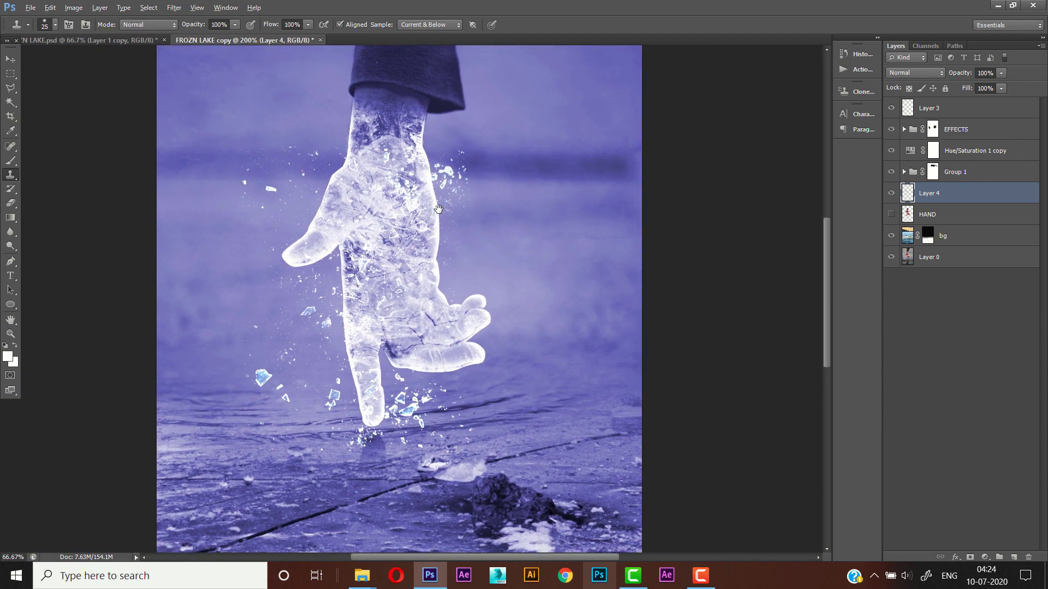
{"action": "left_click_drag", "start_coordinate": [438, 209], "coordinate": [427, 175]}
{"action": "left_click", "coordinate": [10, 333]}
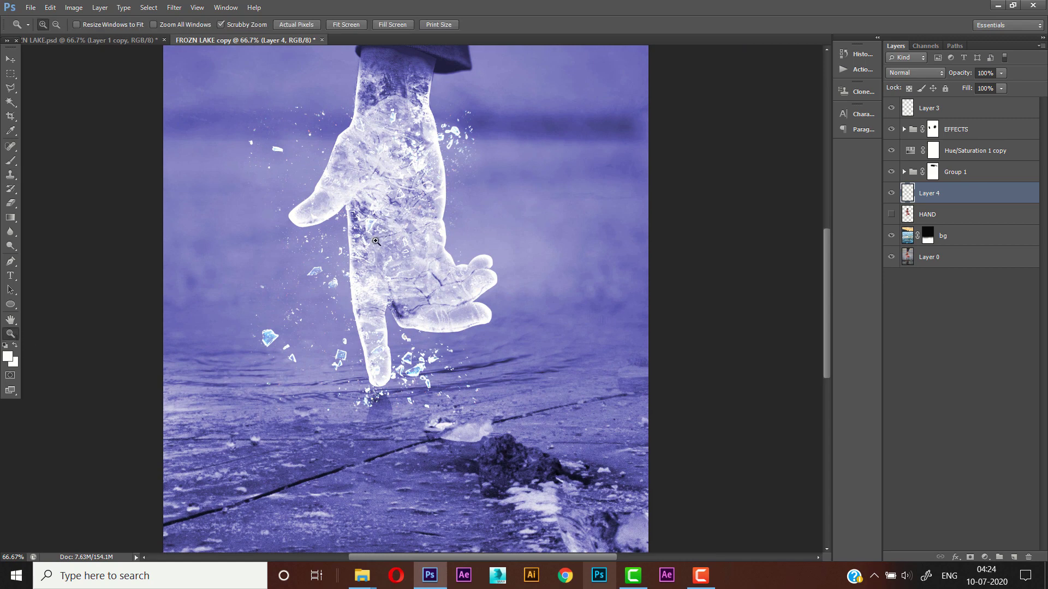
Step: Fit the image on screen, rename Layer 3 to HAIRS, and stamp all visible layers into a new top Layer 5
{"action": "right_click", "coordinate": [412, 236]}
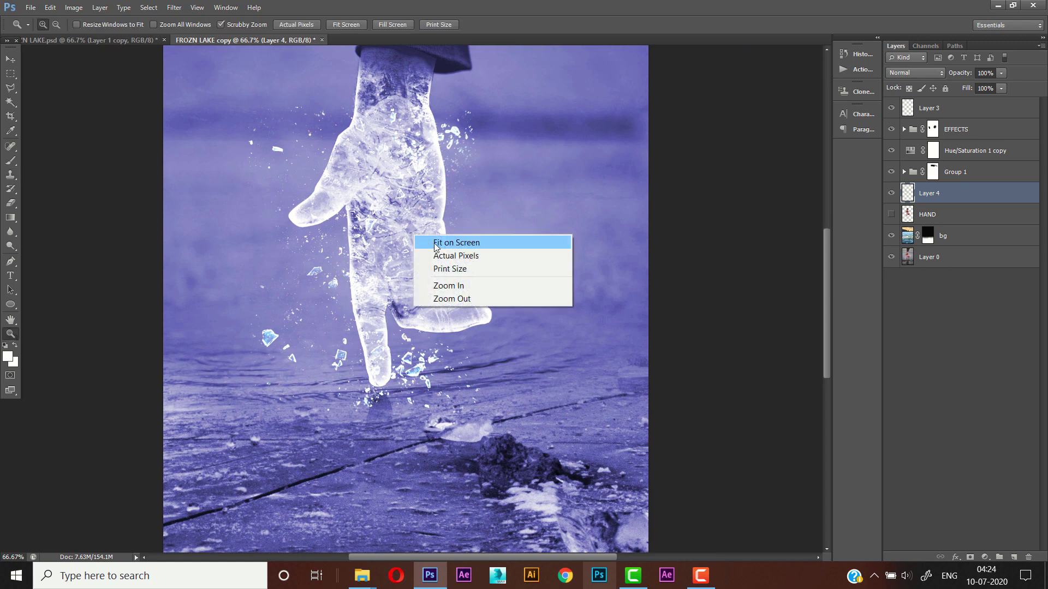
{"action": "left_click", "coordinate": [431, 241]}
{"action": "double_click", "coordinate": [929, 108]}
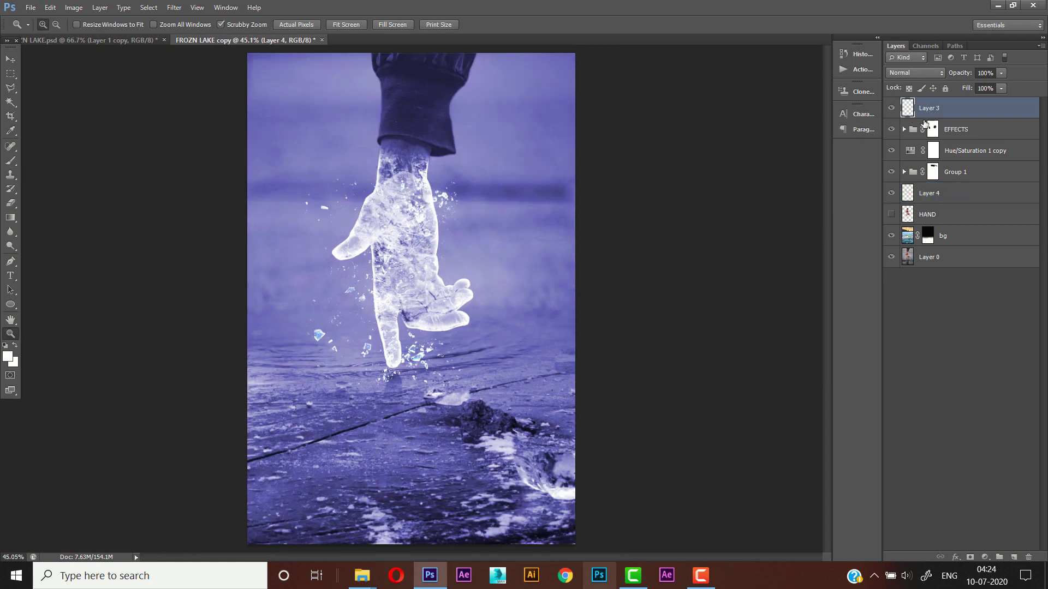
{"action": "type", "text": "HAIRS"}
{"action": "key", "text": "Return"}
{"action": "left_click", "coordinate": [1013, 557]}
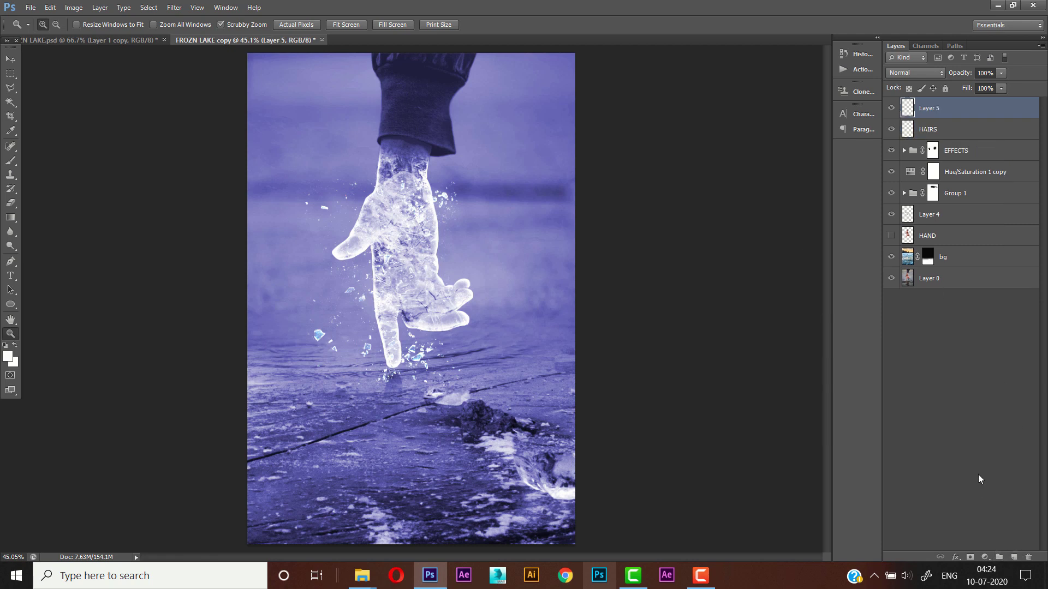
{"action": "key", "text": "ctrl+shift+alt+e"}
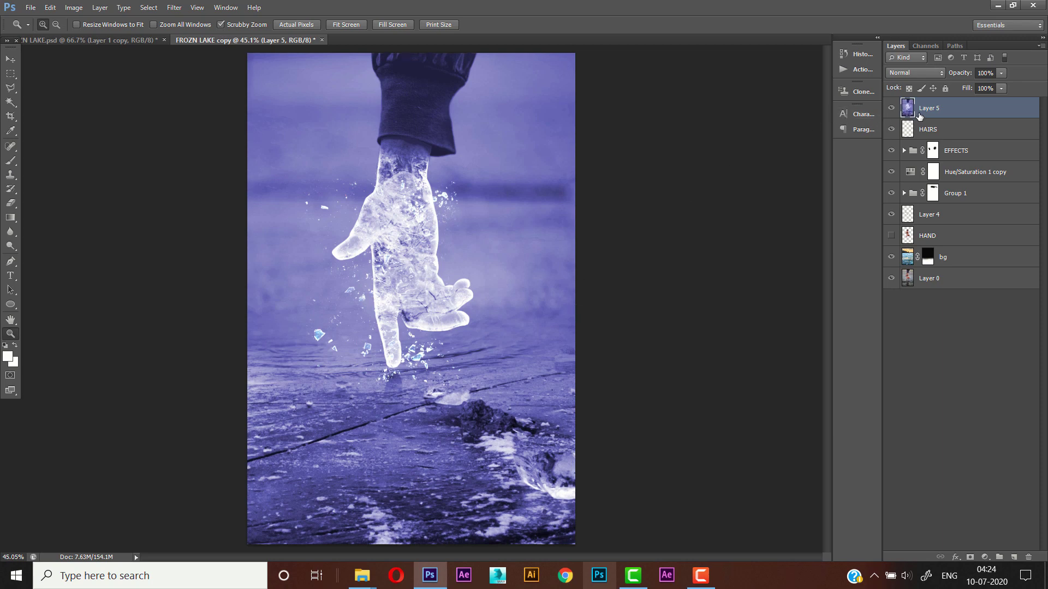